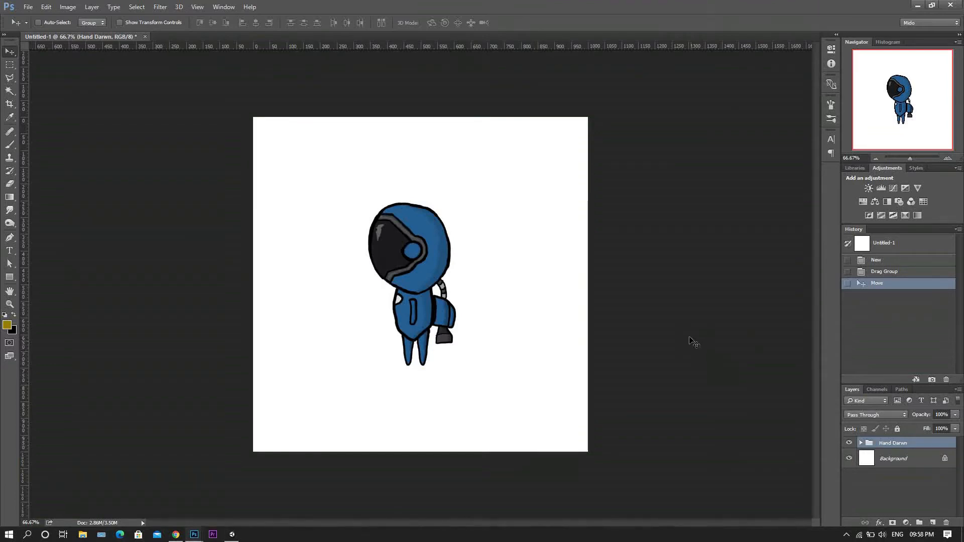
Expand the Hand Darwn group and move the Head layer away from the body toward the canvas's upper right.
left_click(860, 442)
left_click(891, 458)
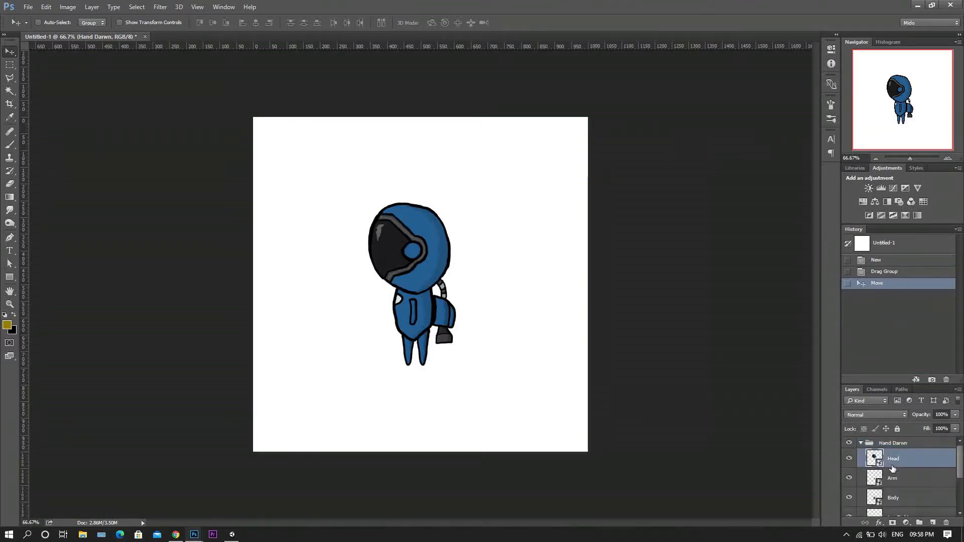
left_click_drag(420, 273, 504, 224)
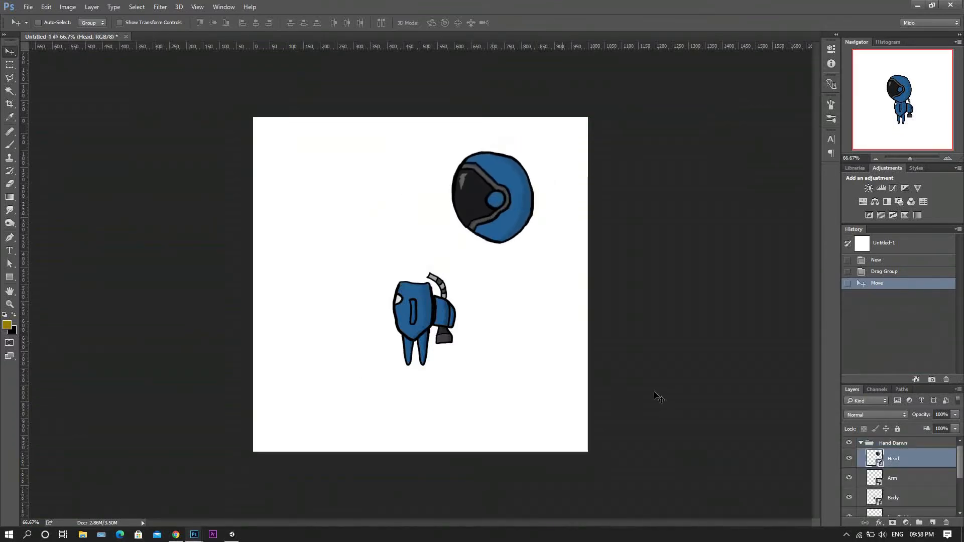
Move the two arm layers apart above the body and place Arm copy directly above Arm in the layer order.
left_click(898, 475)
left_click_drag(416, 308, 393, 215)
left_click_drag(886, 484, 902, 505)
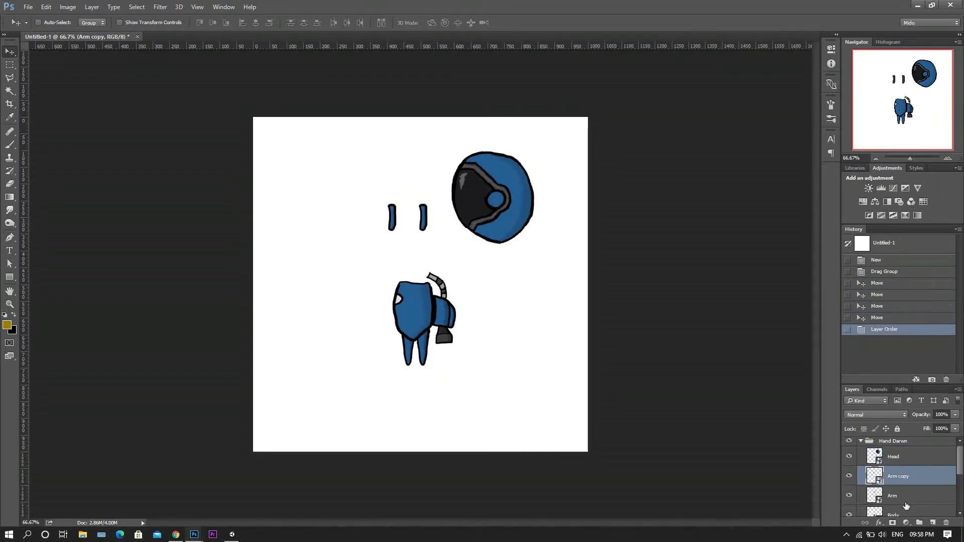
Move the Body layer away from the legs and bag toward the left side of the canvas.
scroll(895, 500, "down", 1)
left_click(894, 500)
left_click_drag(413, 307, 312, 250)
Separate the Leg Right and Leg left layers so the legs stand apart on the right half of the canvas.
scroll(902, 487, "down", 1)
left_click(897, 497)
left_click_drag(573, 316, 517, 301)
left_click(903, 512)
left_click_drag(403, 314, 495, 322)
scroll(899, 482, "down", 2)
left_click(912, 450)
left_click_drag(524, 353, 658, 374)
Move the Bag layer to the right of the legs, near the canvas's right edge.
scroll(908, 477, "up", 1)
left_click(907, 454)
scroll(906, 484, "down", 1)
left_click(907, 486)
left_click_drag(434, 288, 549, 316)
Line up the Body layer to the left of the legs and stack the two arm layers vertically beside it.
scroll(884, 501, "up", 2)
left_click(899, 464)
left_click_drag(339, 259, 461, 348)
left_click(901, 467)
left_click_drag(424, 221, 398, 361)
left_click(899, 449)
left_click_drag(394, 226, 398, 324)
Move the Head layer to the left end of the row, beside the arms.
scroll(898, 459, "up", 1)
left_click(899, 451)
left_click_drag(504, 214, 345, 347)
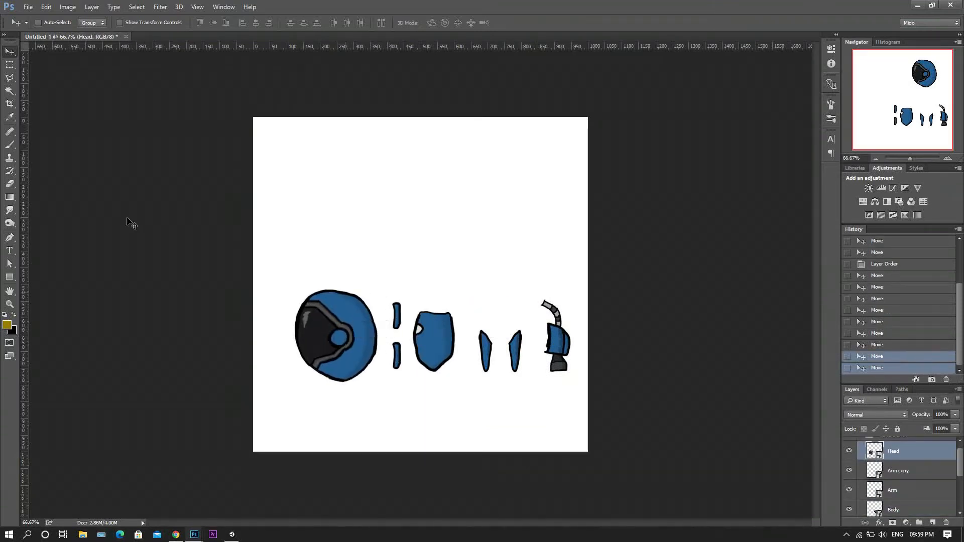
Crop the canvas closely around the row of character parts and hide the Background layer.
left_click(9, 103)
left_click_drag(442, 117, 447, 208)
left_click_drag(260, 281, 270, 277)
left_click_drag(572, 281, 567, 281)
left_click_drag(422, 371, 421, 342)
left_click(463, 23)
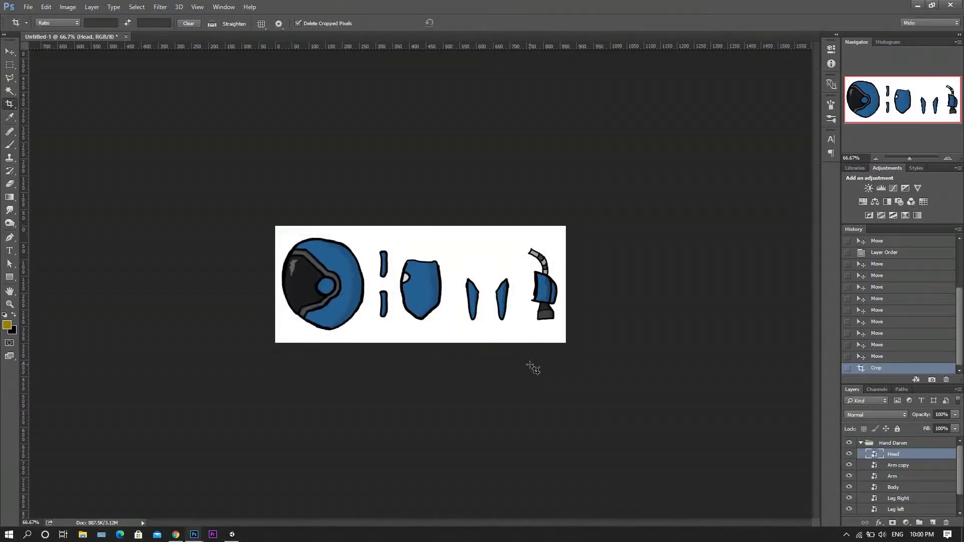
scroll(878, 475, "down", 2)
left_click(848, 511)
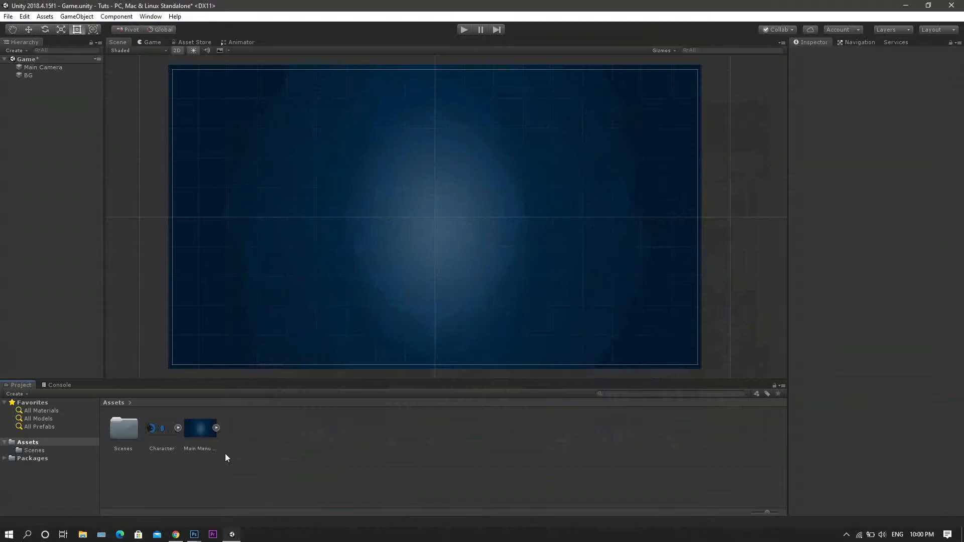
In Unity, set the Character texture's Sprite Mode to Multiple and apply the import settings.
left_click(161, 431)
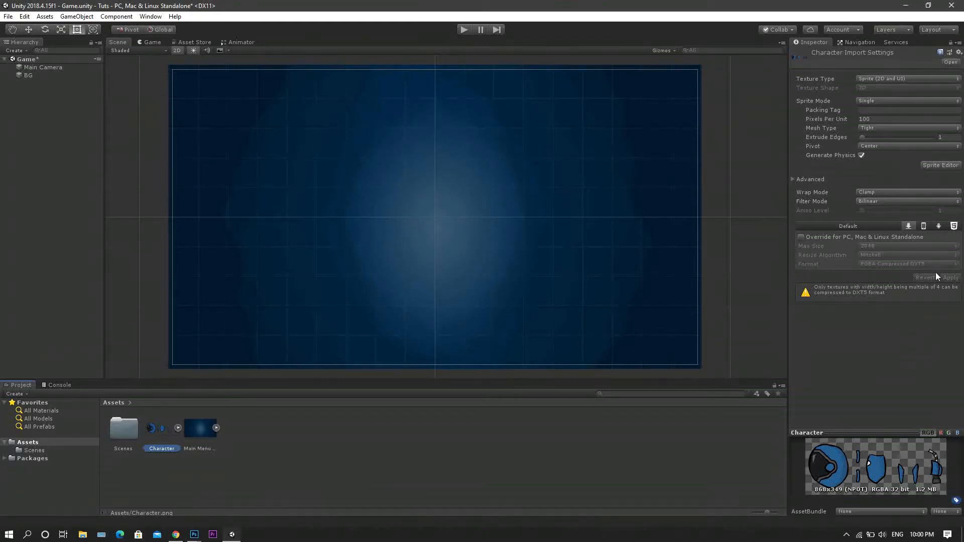
left_click(931, 101)
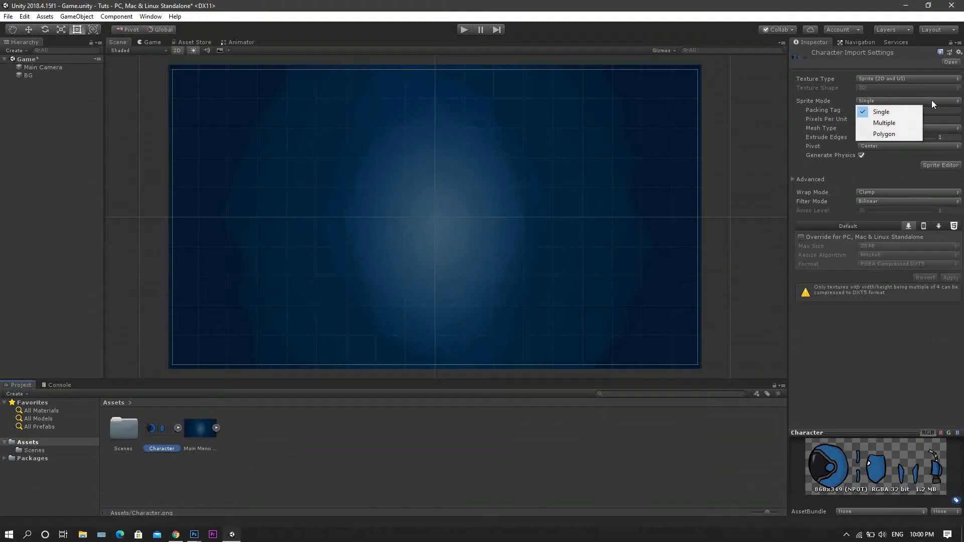
left_click(900, 124)
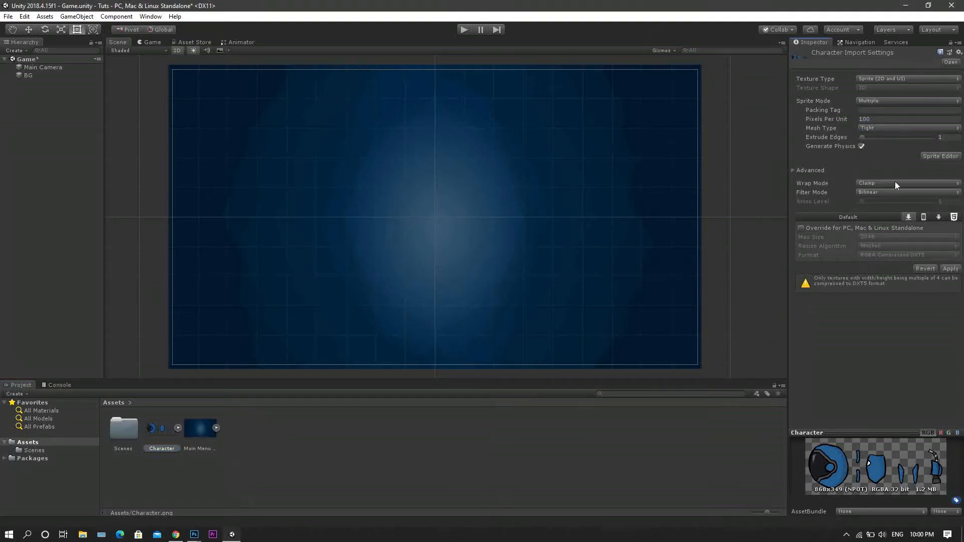
left_click(956, 268)
Open the Character texture in the Sprite Editor and slice it with type Automatic, pivot Center and method Delete Existing.
left_click(934, 159)
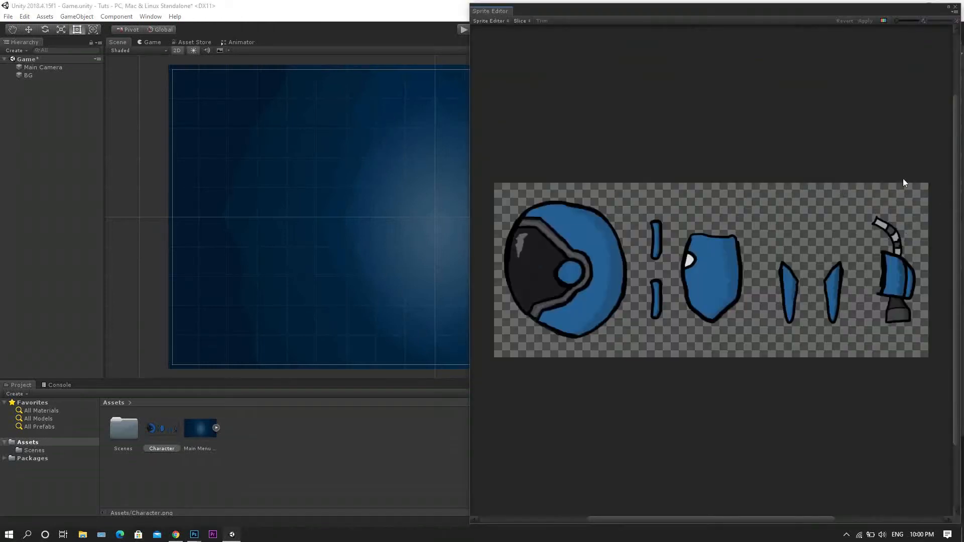
left_click(527, 23)
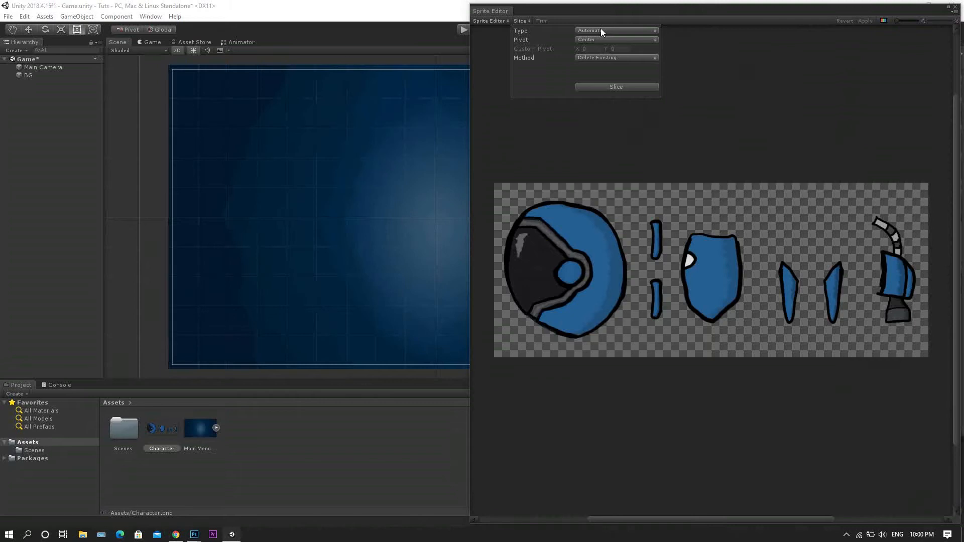
left_click(611, 87)
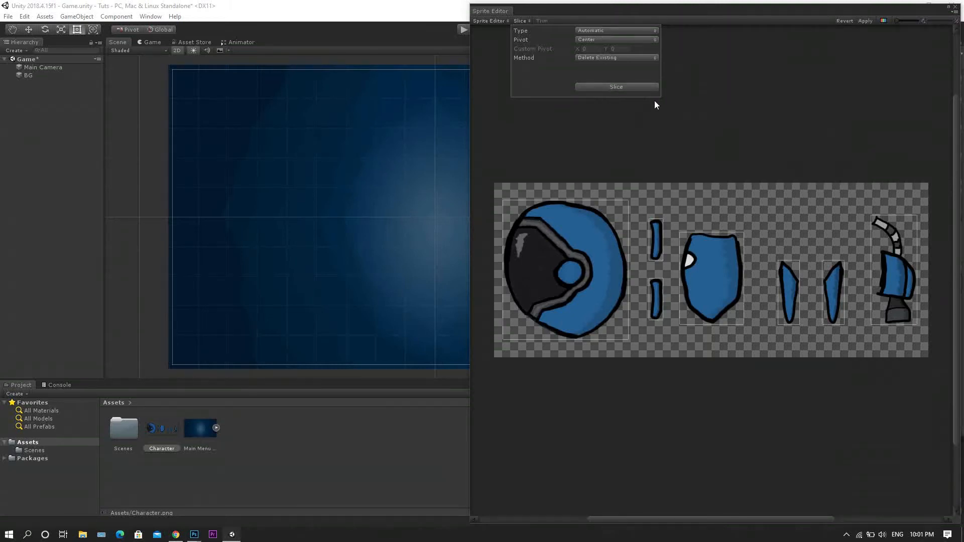
Check the slice outlines around the head, arms, body, legs and bag.
left_click(595, 235)
left_click(660, 234)
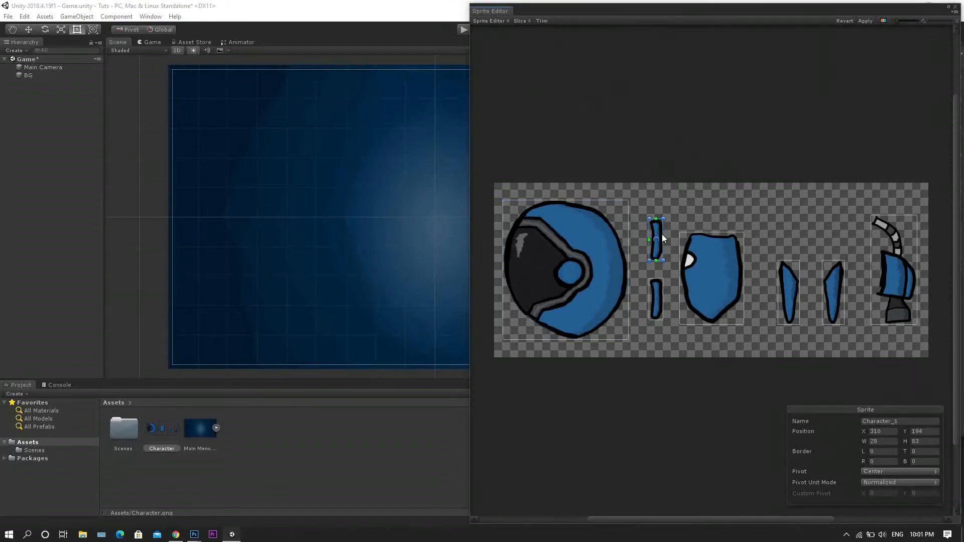
left_click(706, 285)
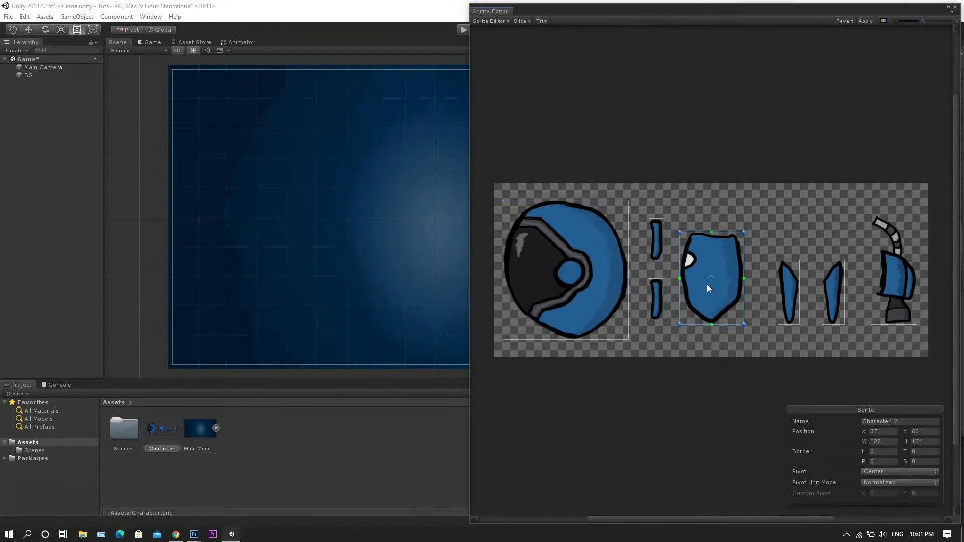
left_click(797, 289)
left_click(828, 286)
left_click(893, 271)
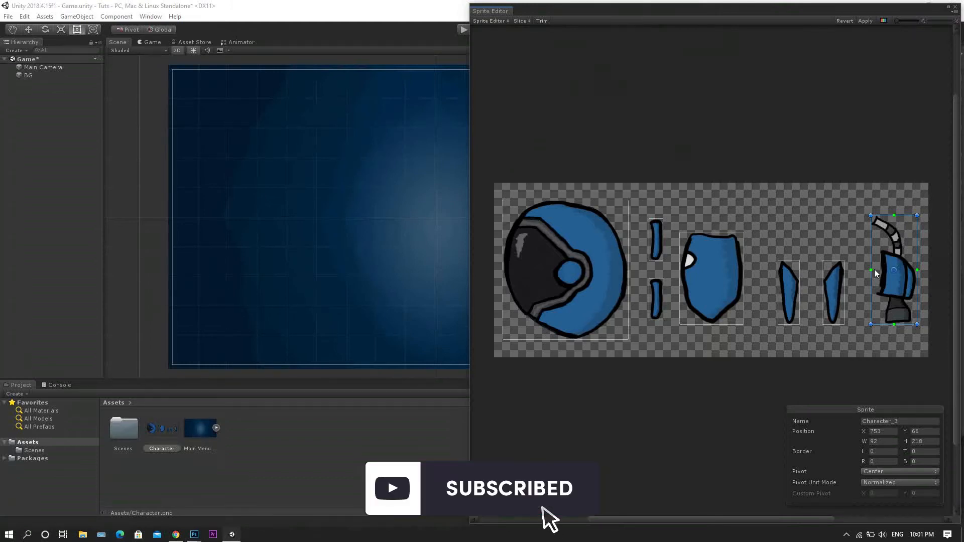
left_click_drag(872, 268, 869, 229)
left_click_drag(883, 349, 885, 364)
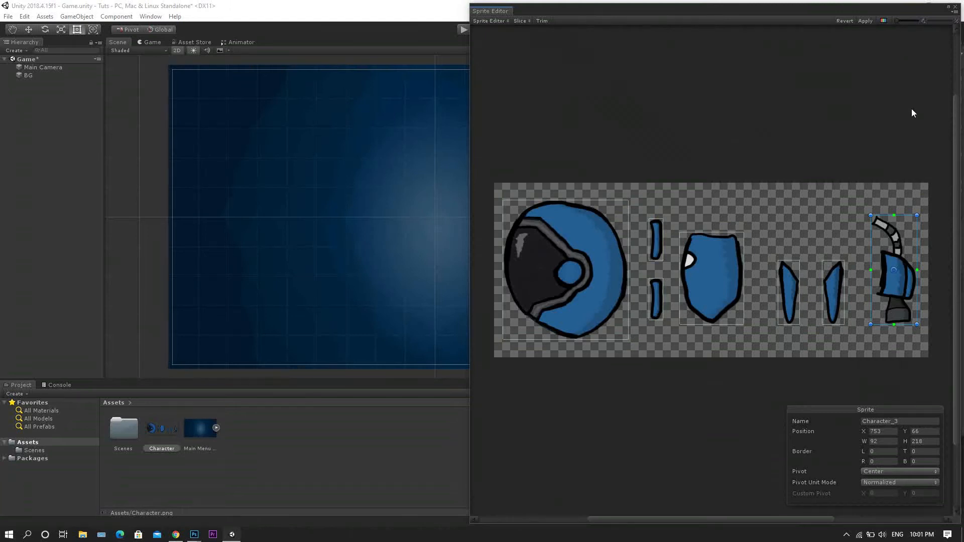
Apply the slices, leave the Sprite Editor and expand the Character texture into its separate sprites.
left_click(865, 21)
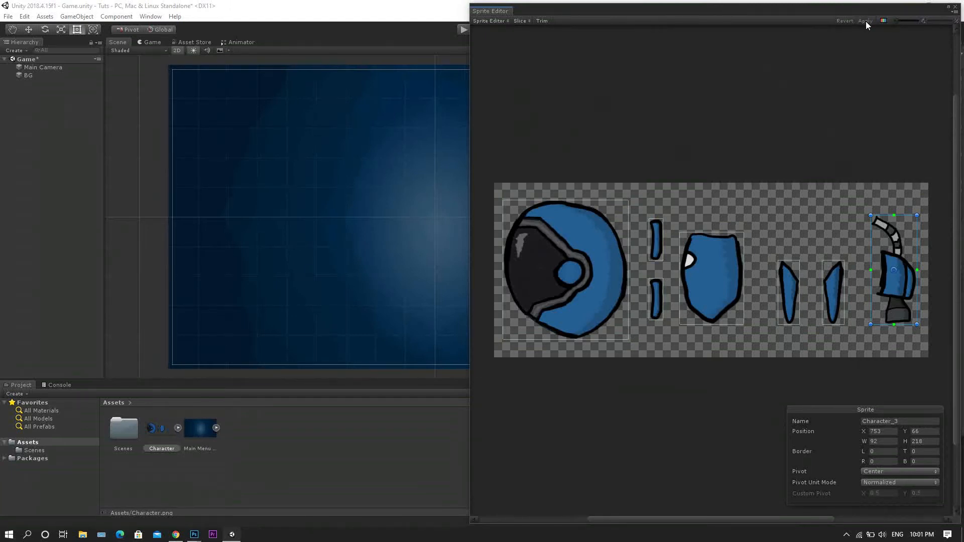
left_click(955, 8)
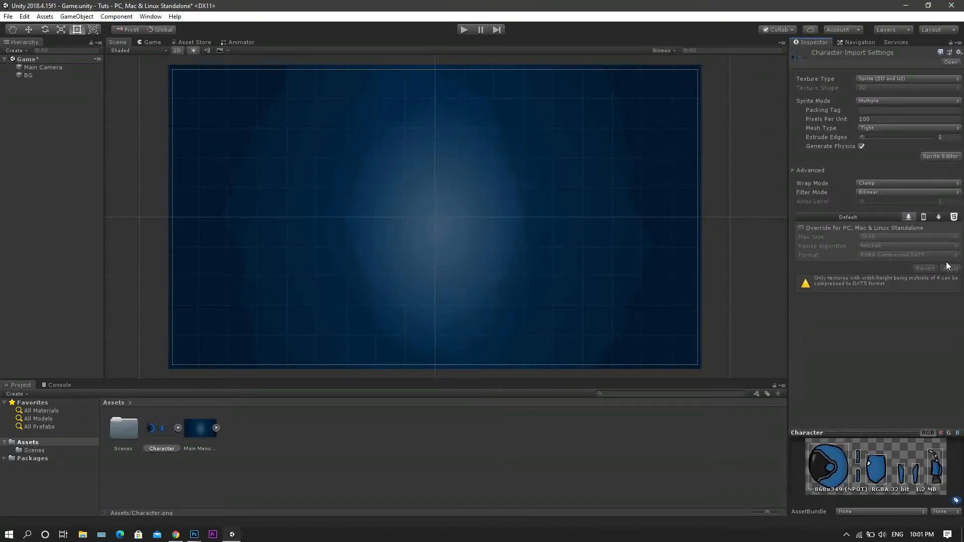
left_click(178, 428)
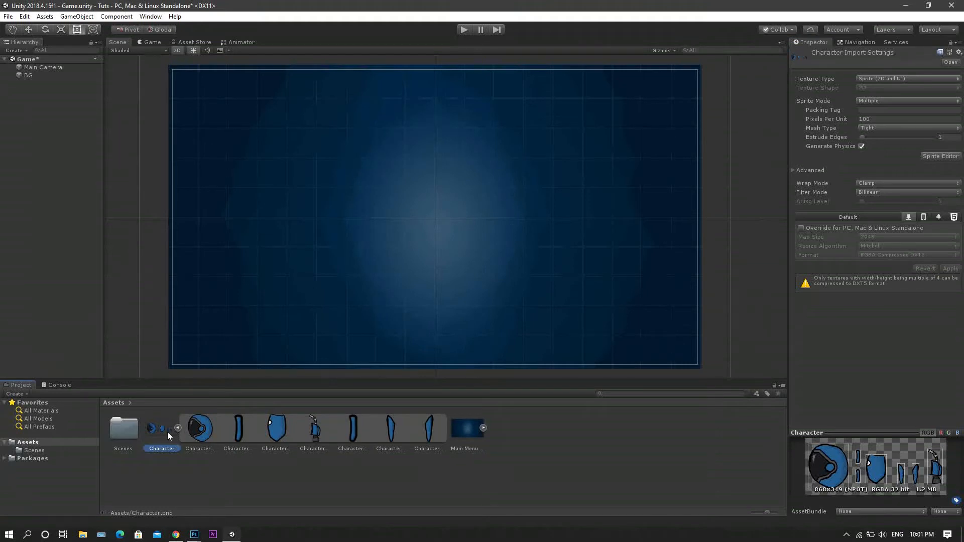
Examine each sliced sprite of the Character texture, from Character_0 to Character_6.
left_click(196, 432)
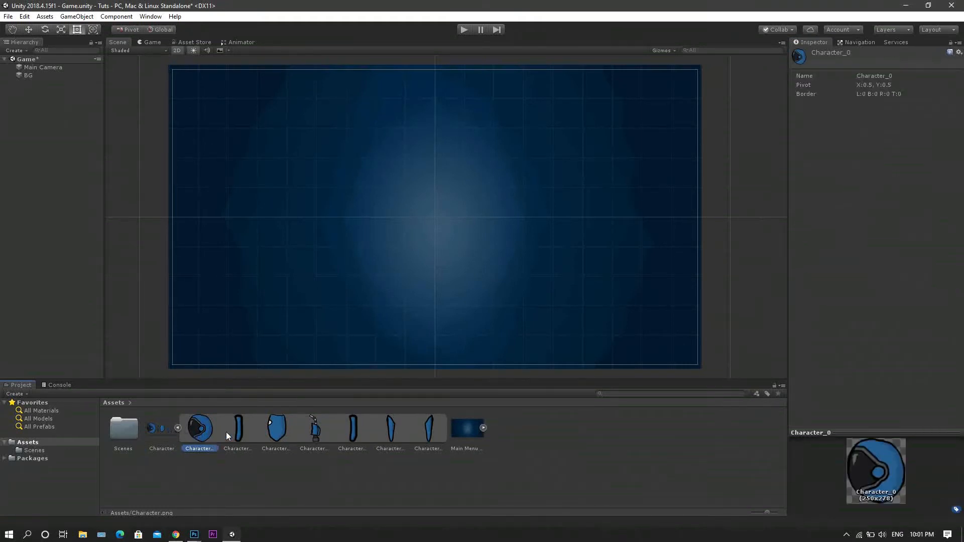
left_click(246, 432)
left_click(277, 429)
left_click(325, 429)
left_click(355, 426)
left_click(393, 427)
left_click(429, 427)
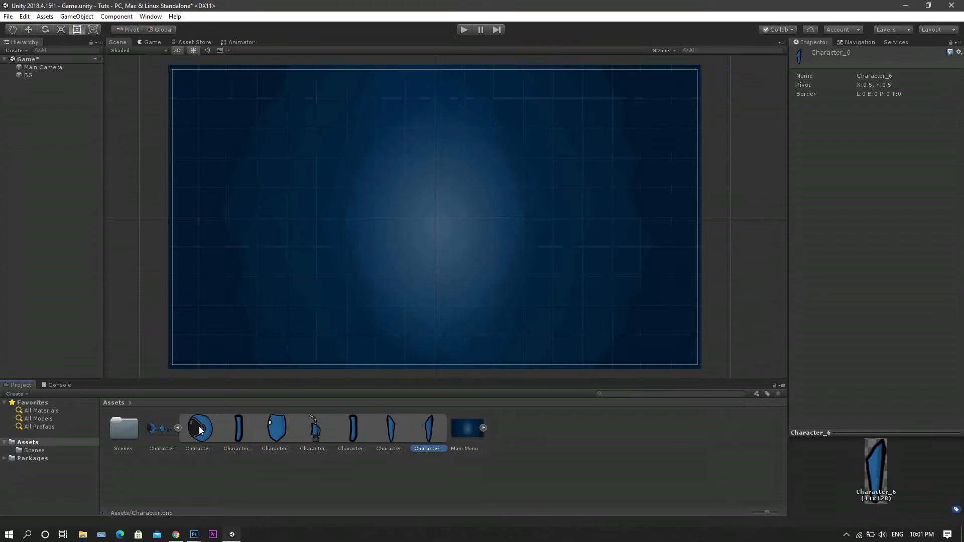
Place the sliced sprites Character_0 to Character_6 separately in the scene.
left_click_drag(202, 435, 399, 217)
left_click_drag(236, 439, 279, 251)
left_click_drag(293, 436, 265, 305)
left_click_drag(354, 429, 353, 310)
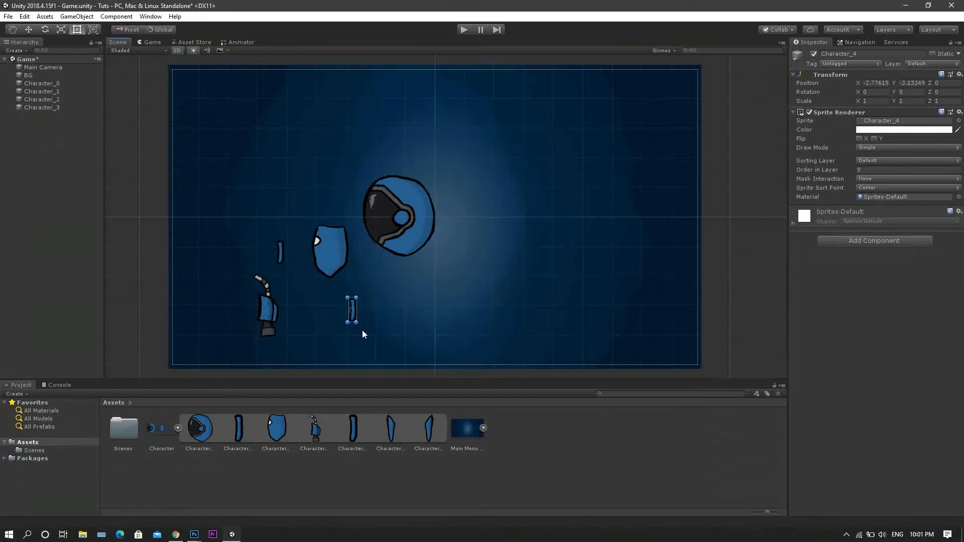
left_click_drag(399, 434, 405, 308)
left_click_drag(434, 432, 467, 301)
Move the head to about X 0.02, Y 2.25 and fit the body directly beneath it.
left_click(469, 162)
left_click(402, 192)
left_click(402, 208)
left_click_drag(402, 208, 438, 142)
left_click_drag(337, 253, 439, 212)
Place the two legs side by side under the body at about X -0.11 and 0.36, Y -0.8.
left_click_drag(467, 300, 448, 251)
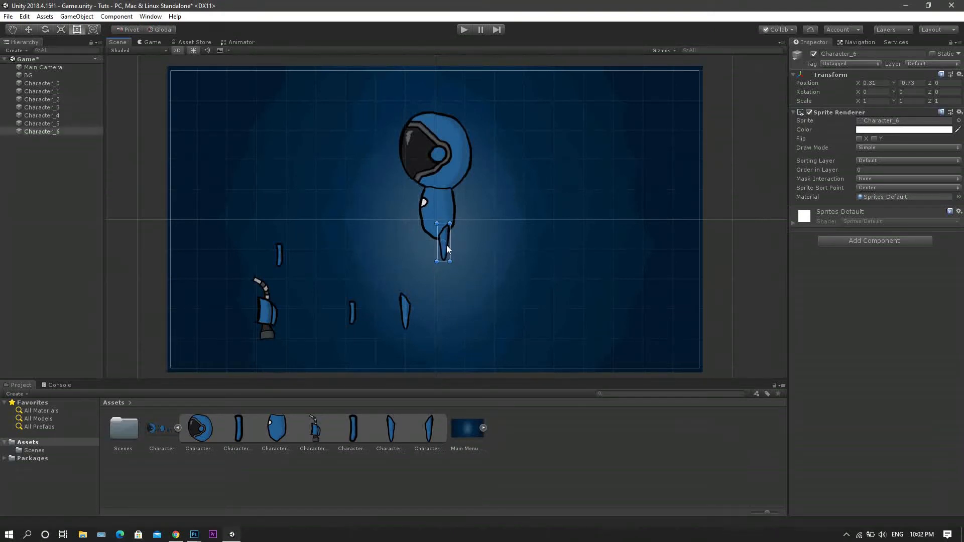
left_click_drag(403, 310, 435, 241)
left_click(443, 242)
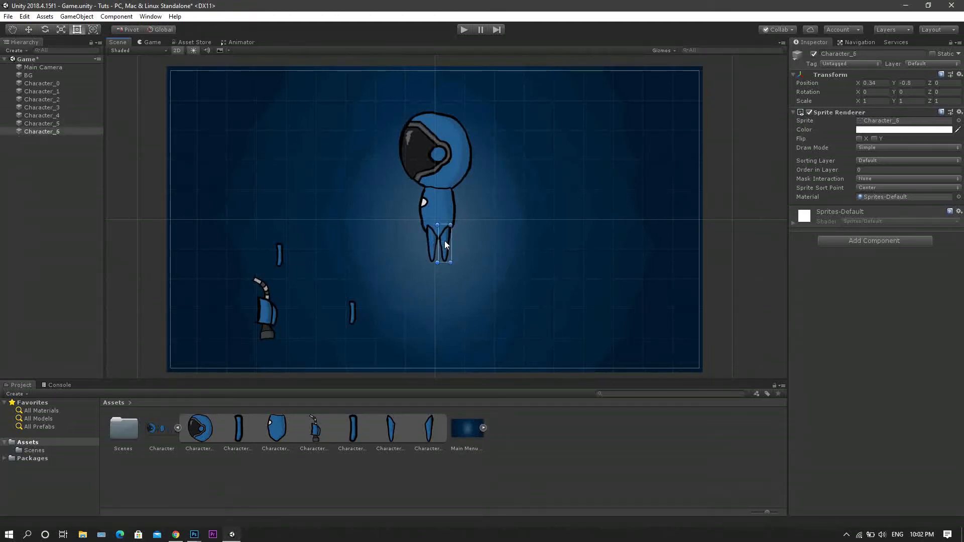
left_click_drag(447, 237, 447, 236)
left_click(432, 246)
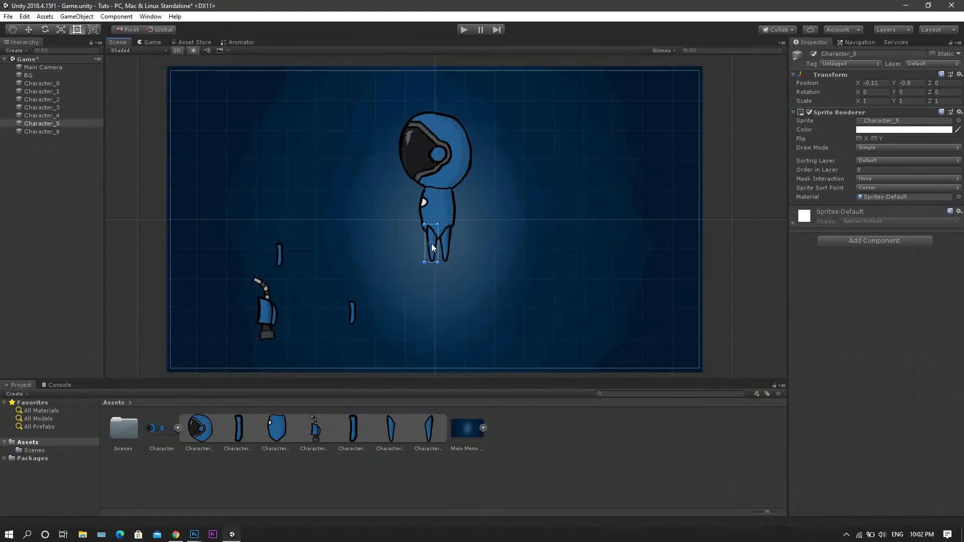
Attach the bag to the character's back and place both arms on top of each other over the torso.
left_click(266, 327)
left_click_drag(276, 314, 461, 216)
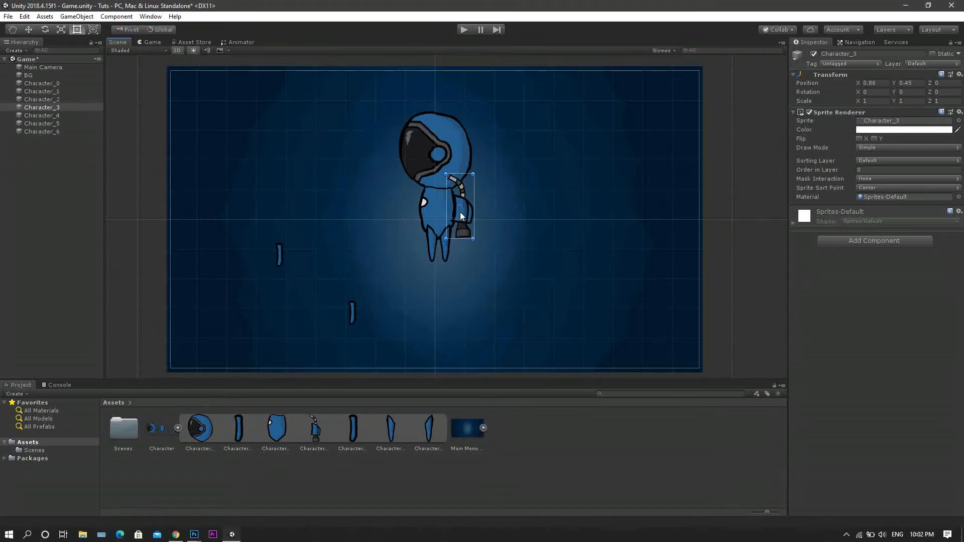
left_click_drag(460, 213, 461, 215)
left_click_drag(353, 312, 438, 212)
left_click_drag(280, 257, 438, 210)
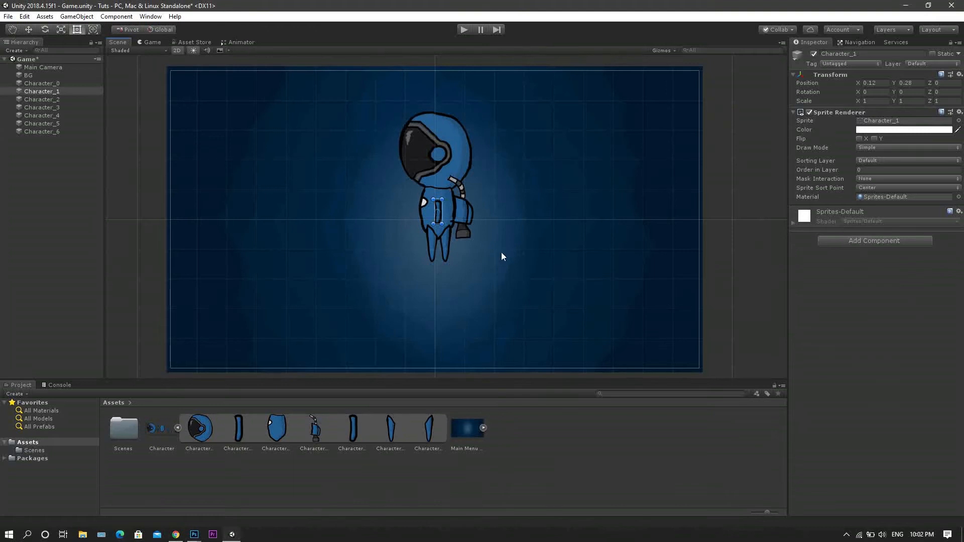
Raise the head's Order in Layer so that it draws in front of the bag's hose.
scroll(499, 266, "up", 5)
scroll(506, 266, "down", 4)
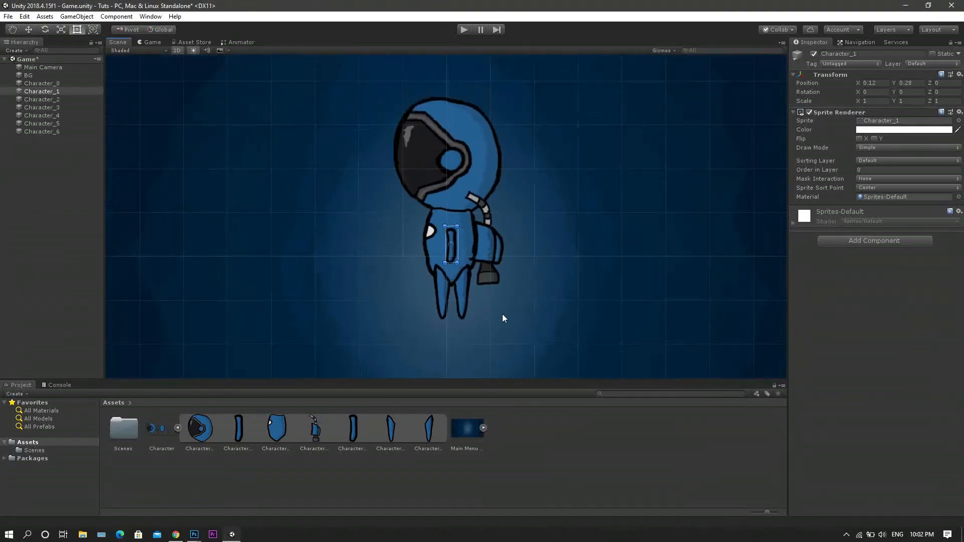
scroll(468, 246, "up", 5)
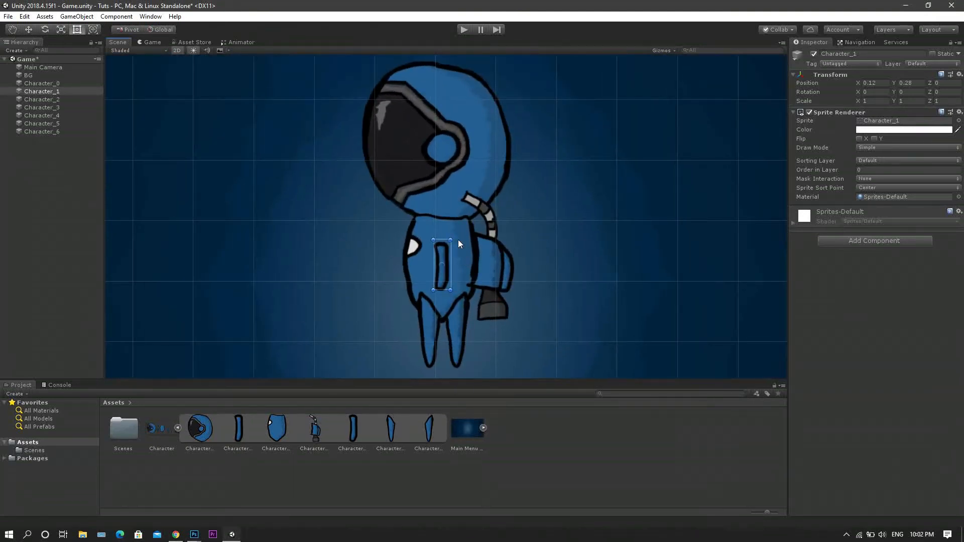
left_click(856, 170)
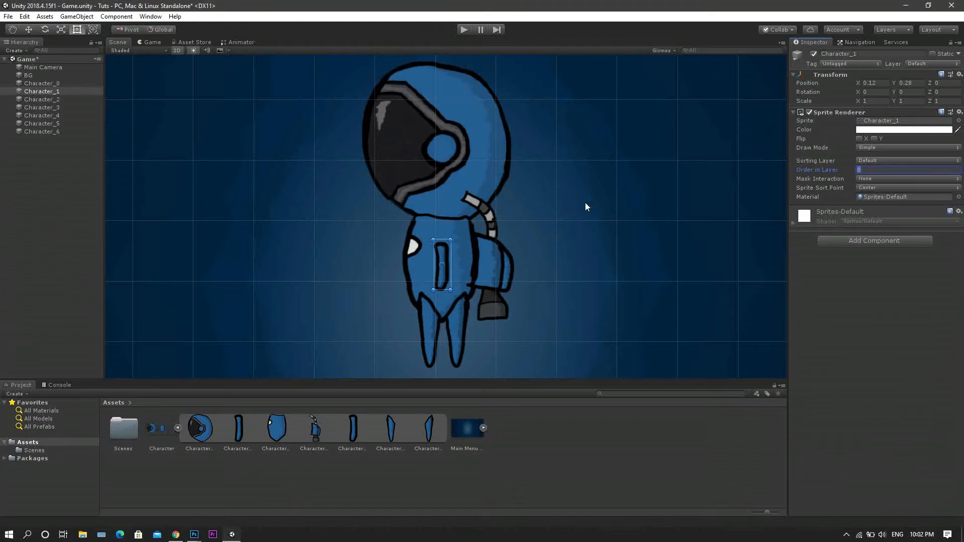
left_click(478, 160)
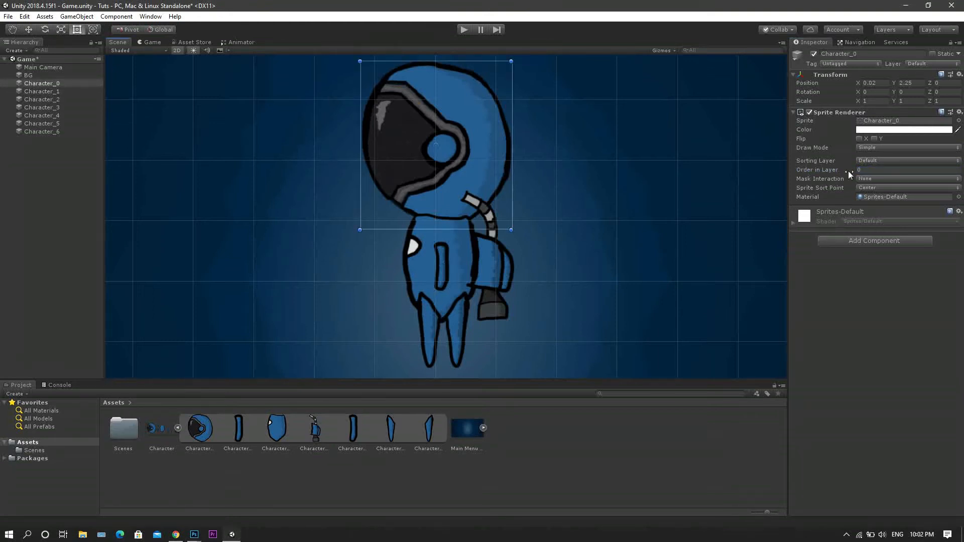
left_click(450, 322)
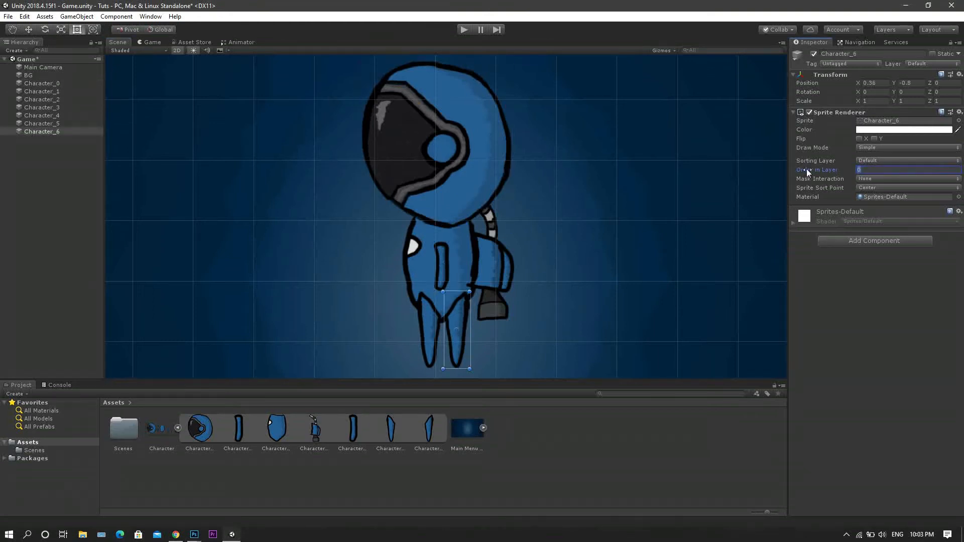
Set the body's Order in Layer to 1 and move the body aside from the arms.
left_click(445, 234)
left_click_drag(871, 170, 762, 175)
type("1")
left_click_drag(420, 260, 281, 238)
Set the Character_4 arm's Order in Layer to 2 and move that arm aside to the right of the bag.
left_click(441, 259)
left_click_drag(871, 170, 785, 172)
type("2")
left_click_drag(449, 266, 544, 271)
Move the body and the Character_4 arm back over the Character_1 arm.
left_click(442, 265)
left_click_drag(870, 170, 813, 172)
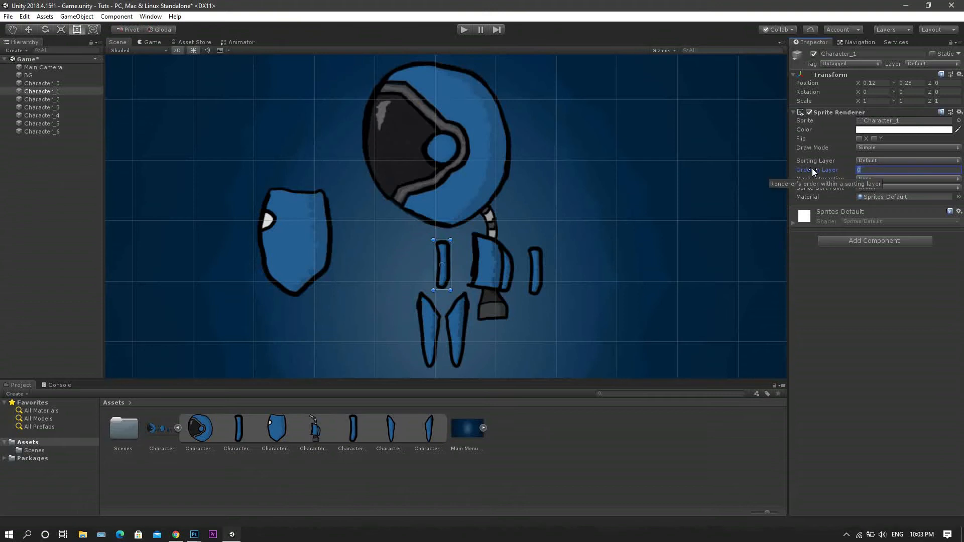
left_click_drag(291, 204, 447, 251)
left_click(536, 267)
left_click_drag(537, 263, 442, 258)
Adjust the legs beneath the body, with Character_5 at about X -0.127, Y -0.817.
left_click(456, 324)
left_click_drag(456, 324, 426, 330)
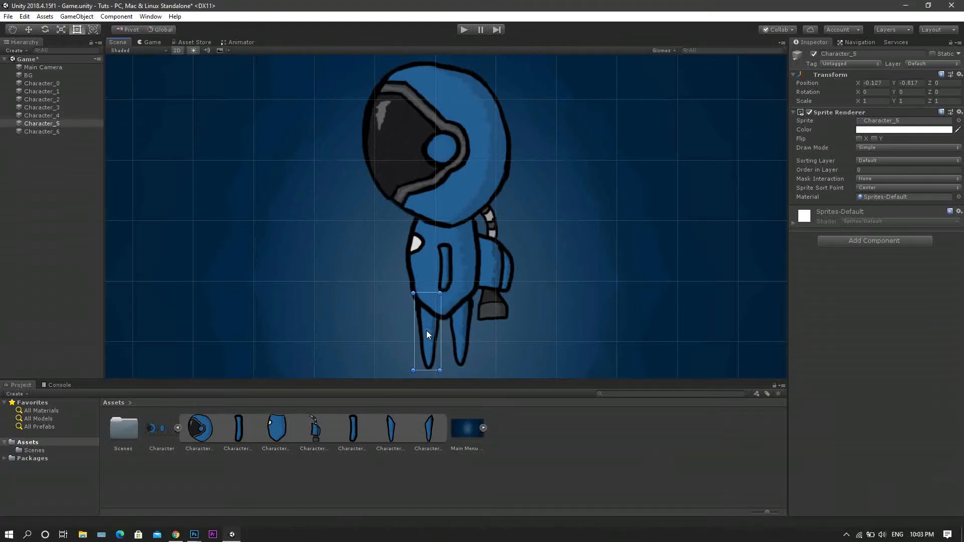
left_click(488, 224)
Rename the Character_0 object as Head and Character_1 as Arm1.
left_click(42, 83)
left_click(853, 54)
type("Head")
left_click(38, 94)
left_click(860, 54)
type("Arm1")
Rename the Character_2 object as Arm2 and Character_3 as Bag.
left_click(42, 100)
left_click(863, 54)
type("Arm2")
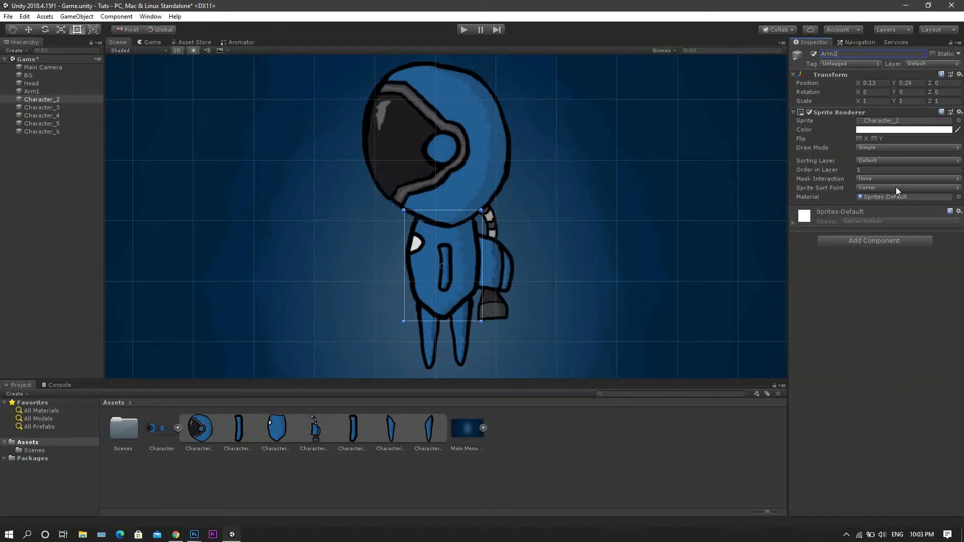
left_click(53, 108)
left_click(873, 56)
type("Bag")
Rename the Character_4 object as Arm2.
left_click(35, 116)
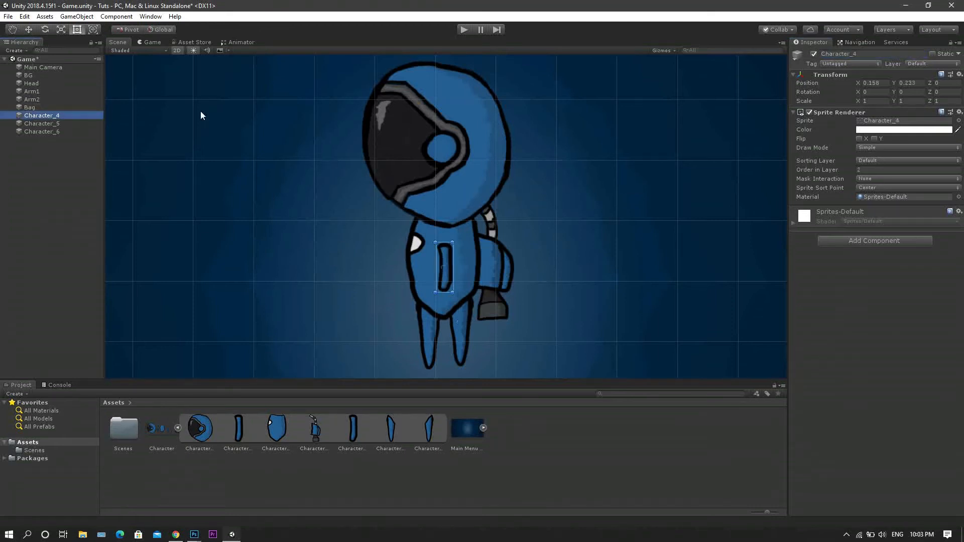
left_click(869, 54)
type("Arm2")
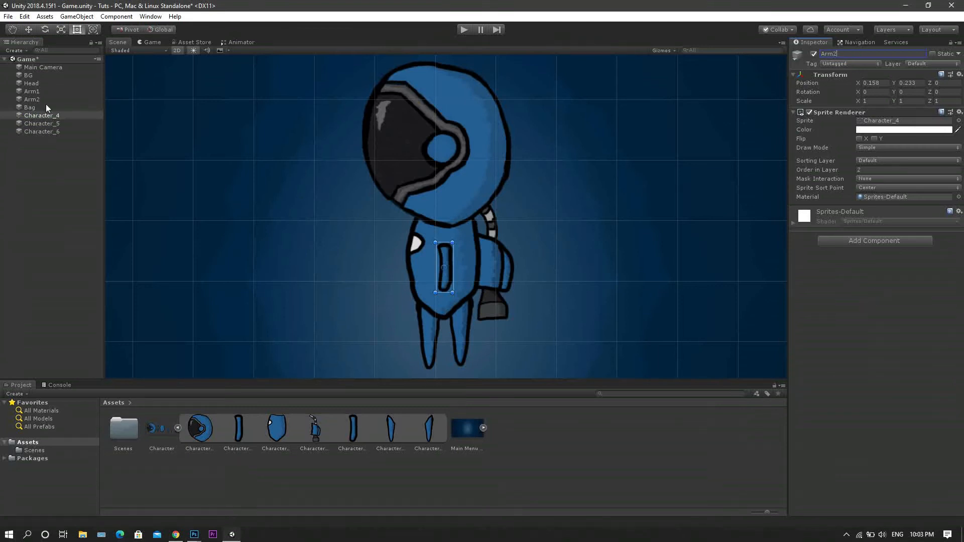
Rename the torso object that is wrongly named Arm2 (sprite Character_2) as Body.
left_click(35, 100)
left_click(871, 53)
type("Body")
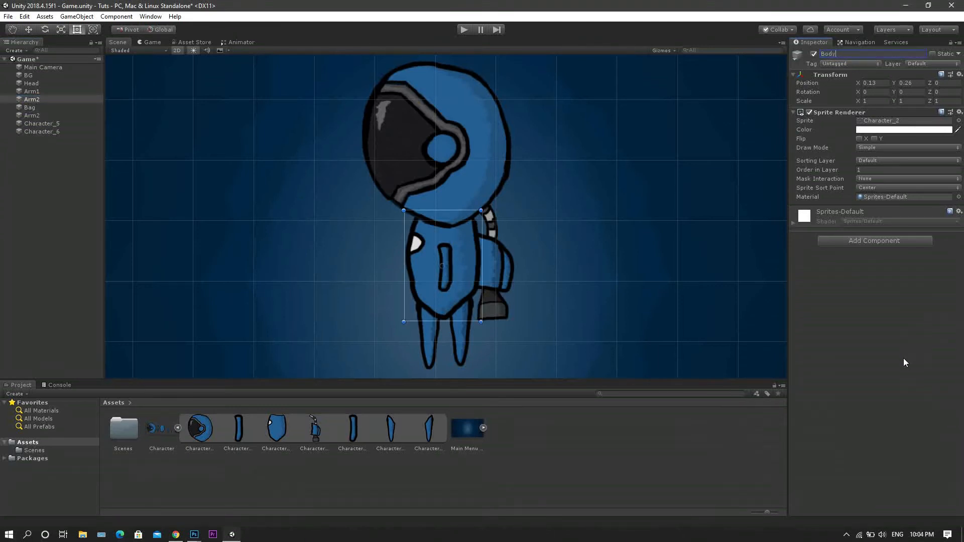
Rename the Character_5 object as LeftLeg and Character_6 as RightLeg.
left_click(35, 124)
left_click(878, 53)
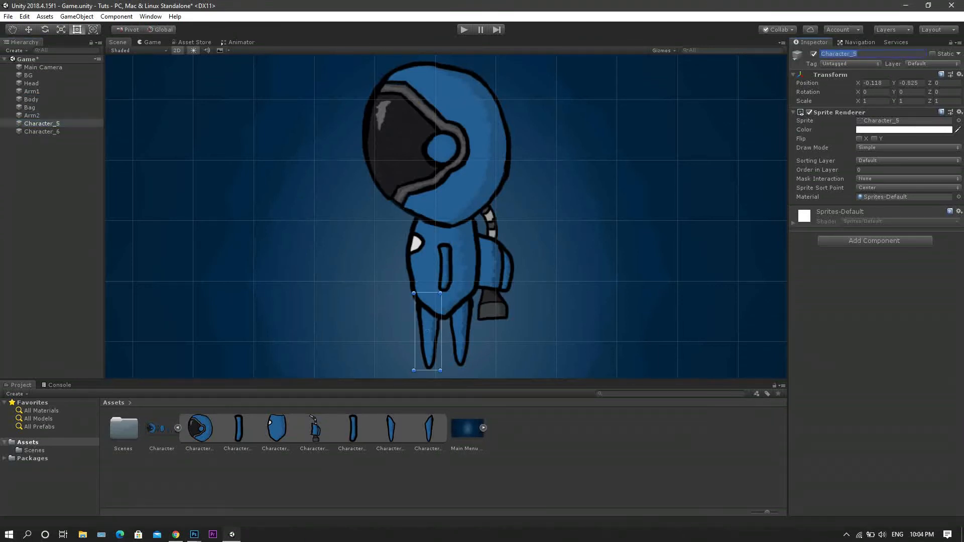
type("Left")
left_click(55, 132)
left_click(865, 53)
type("RightLeg")
key("Return")
Create an empty object named Character and reset its transform to the origin.
right_click(53, 157)
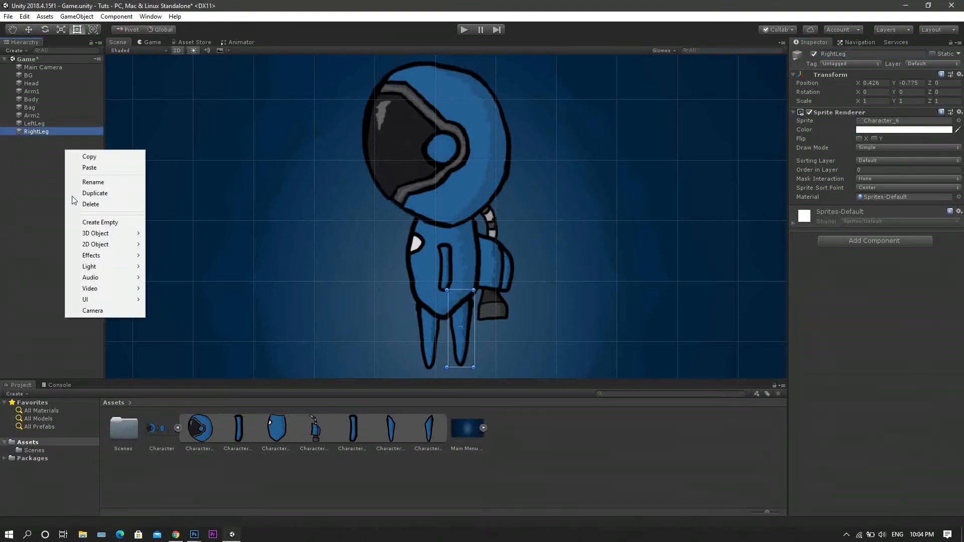
left_click(113, 225)
left_click(873, 54)
type("Charac")
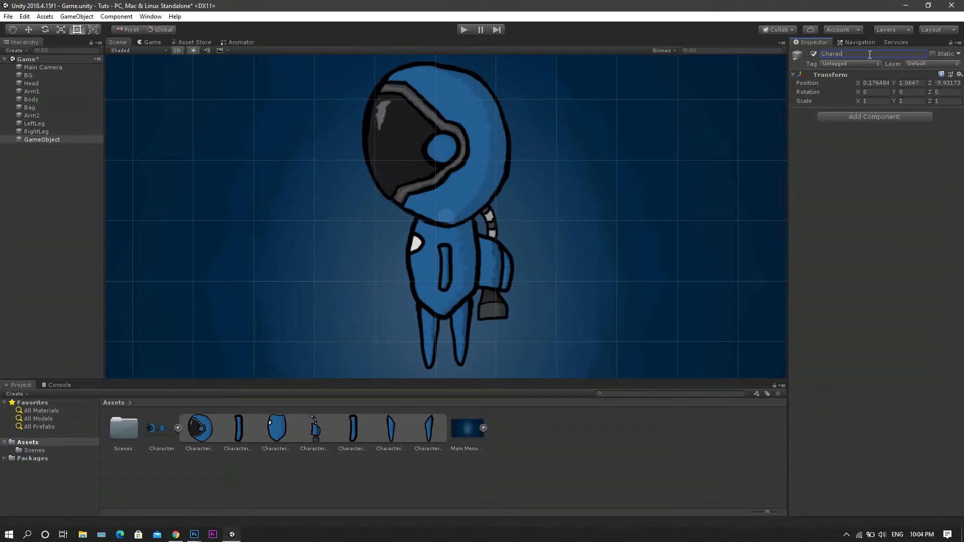
type("ter")
key("Return")
left_click(959, 74)
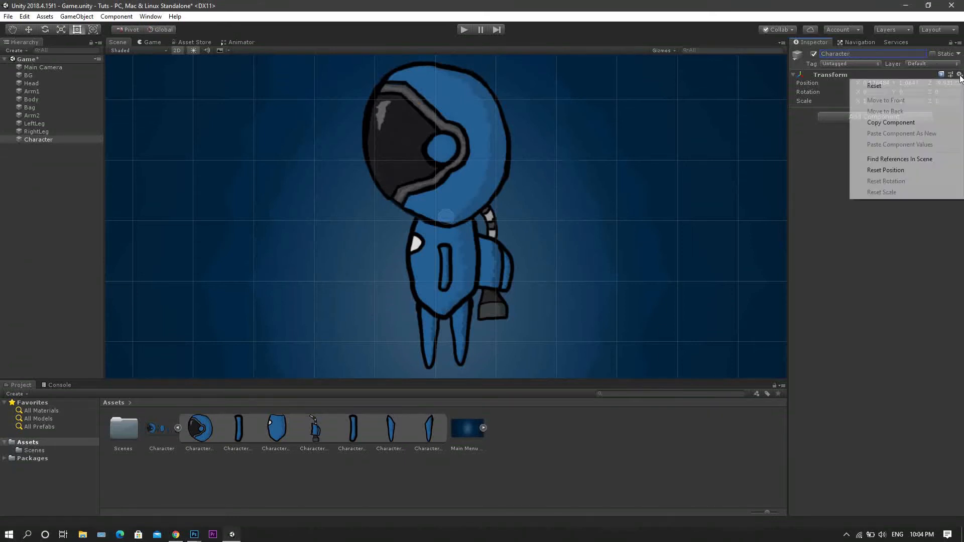
left_click(883, 86)
Move all parts from Head to RightLeg down together, excluding BG, with RightLeg at about X 0.344, Y -1.58.
scroll(598, 237, "down", 4)
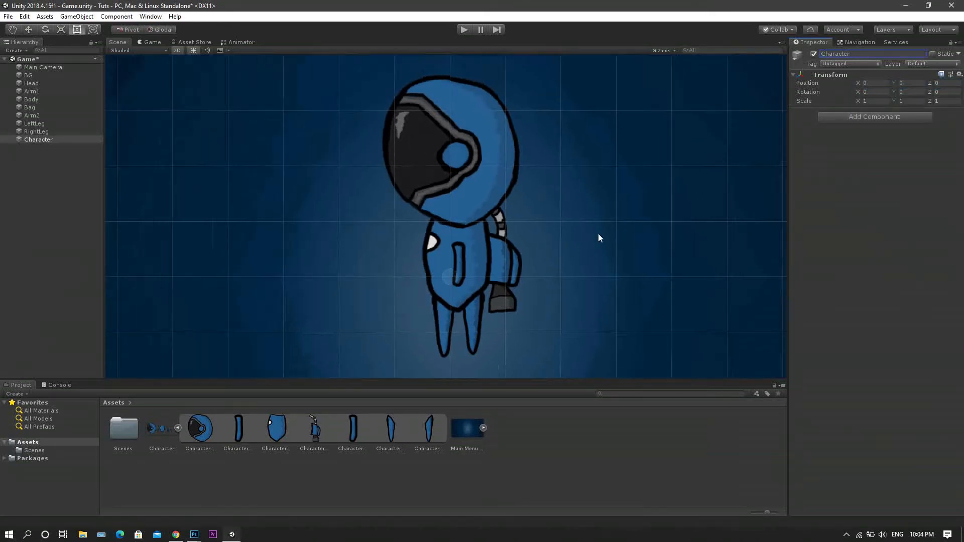
left_click(34, 131)
left_click(41, 76, "shift")
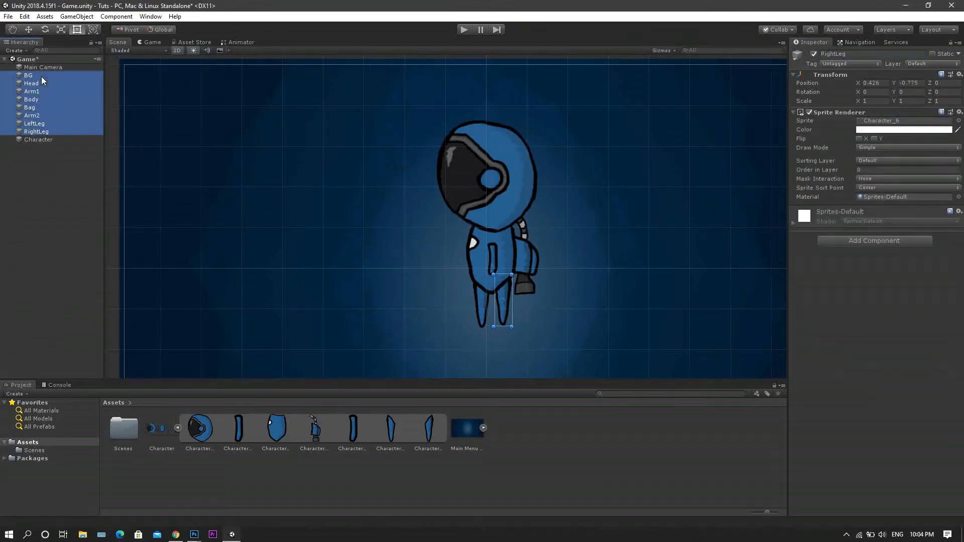
left_click(46, 76, "ctrl")
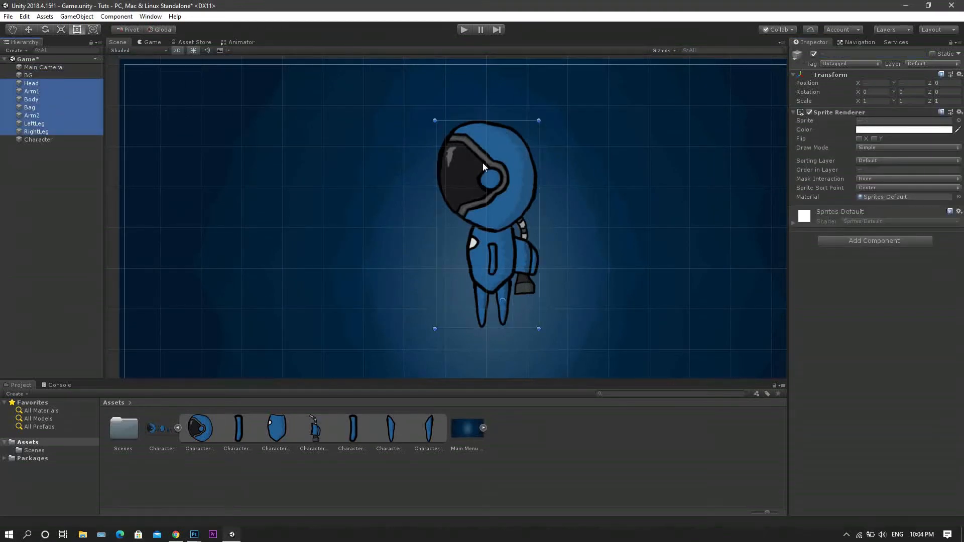
left_click_drag(502, 164, 493, 196)
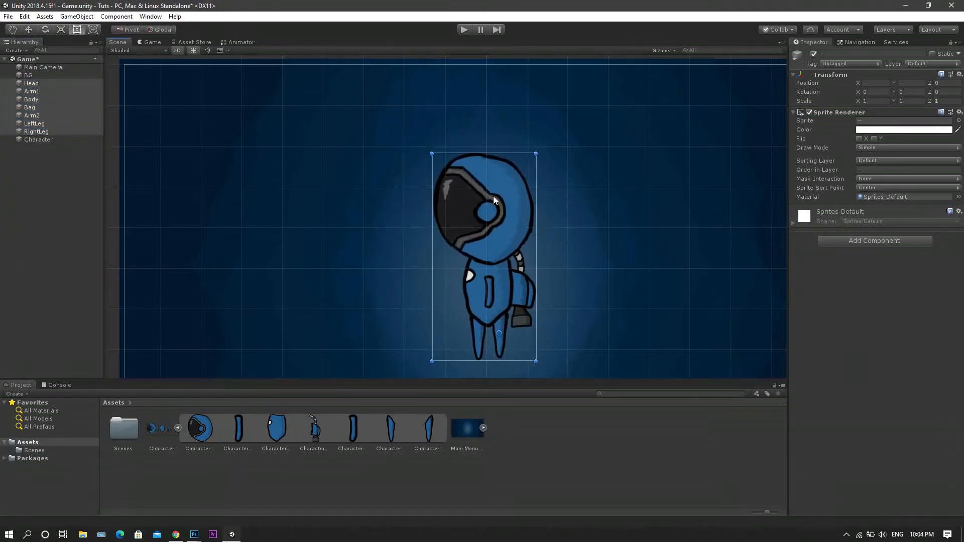
Parent all parts from Head to RightLeg under the empty Character object.
left_click(43, 141)
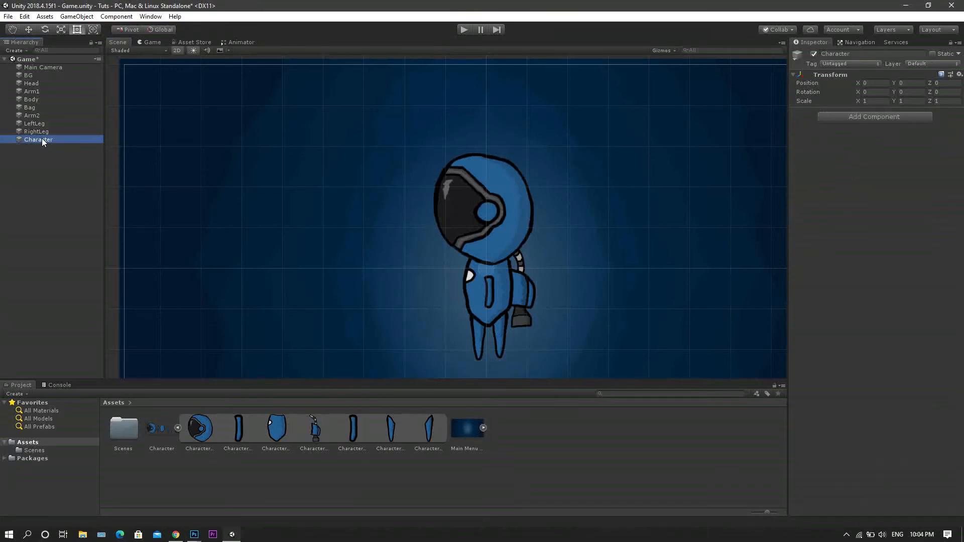
left_click(37, 131)
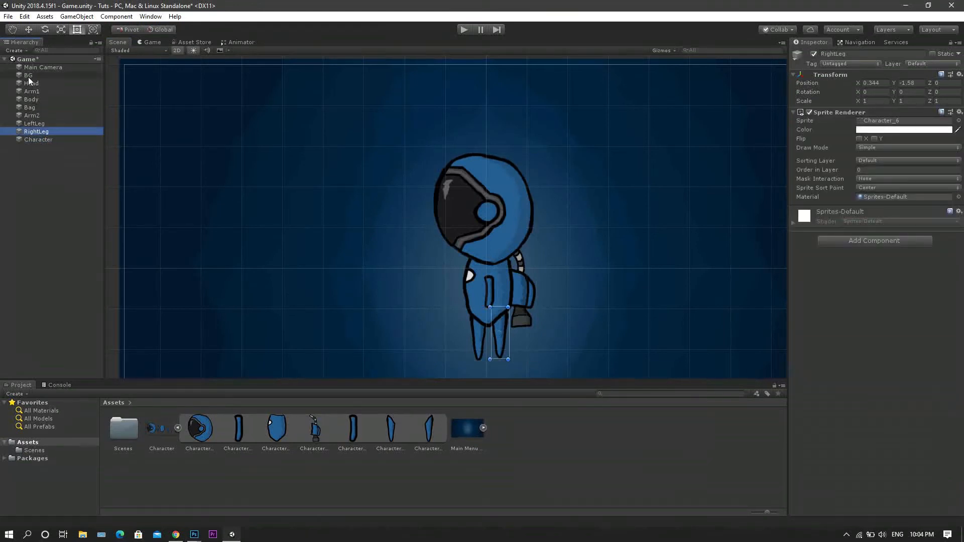
left_click(31, 84, "shift")
left_click_drag(56, 90, 51, 139)
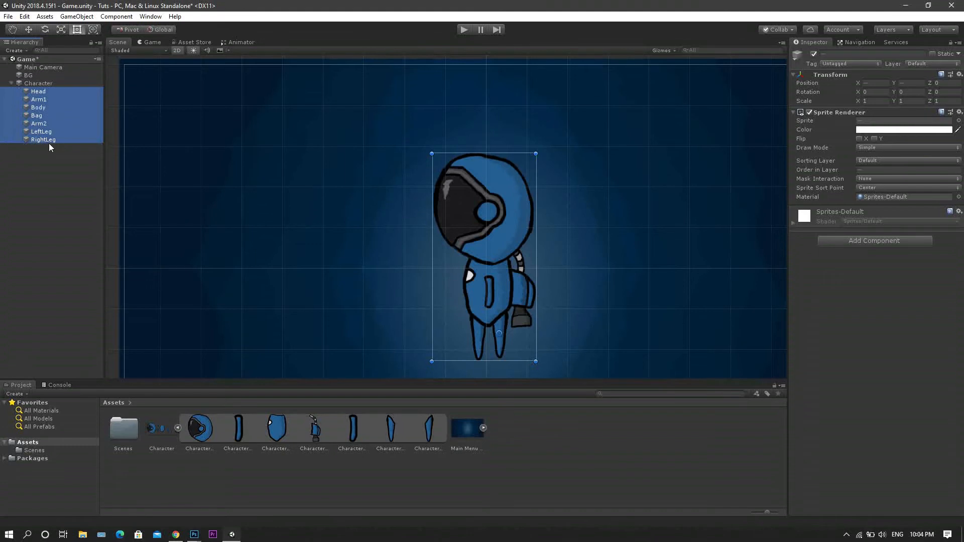
Move the Character parent around the scene and place it near the centre at about X 0.03, Y -0.17.
left_click(15, 83)
left_click(28, 30)
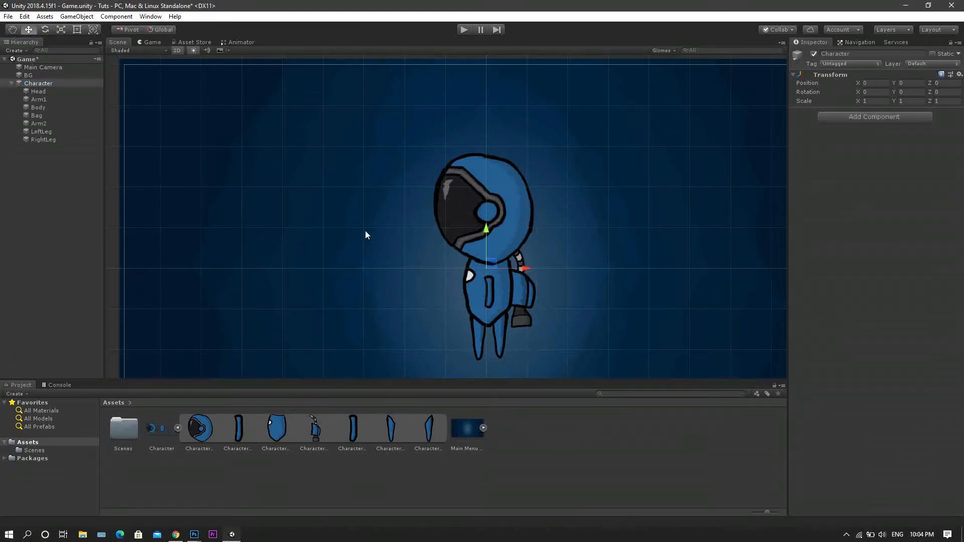
left_click_drag(492, 264, 554, 207)
key("ctrl+z")
scroll(472, 251, "down", 3)
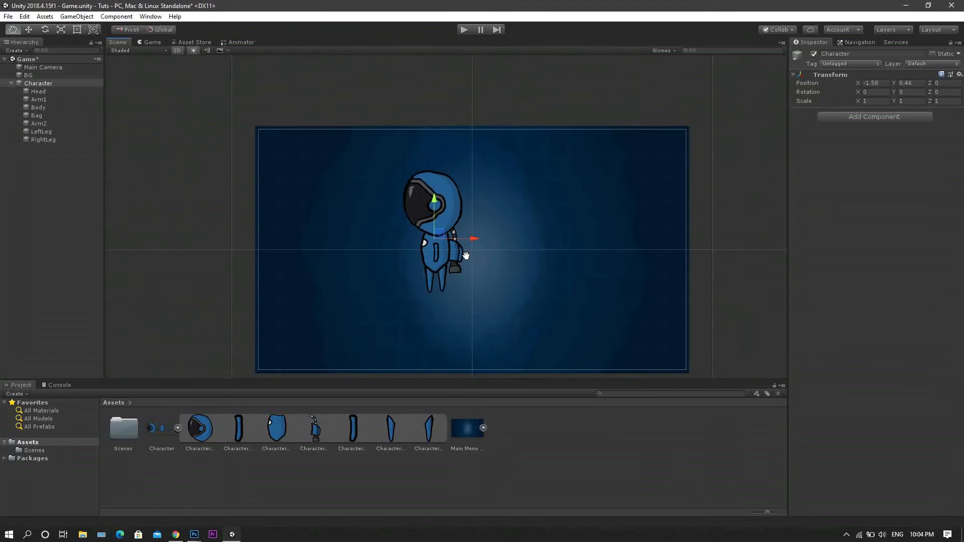
left_click_drag(431, 220, 478, 252)
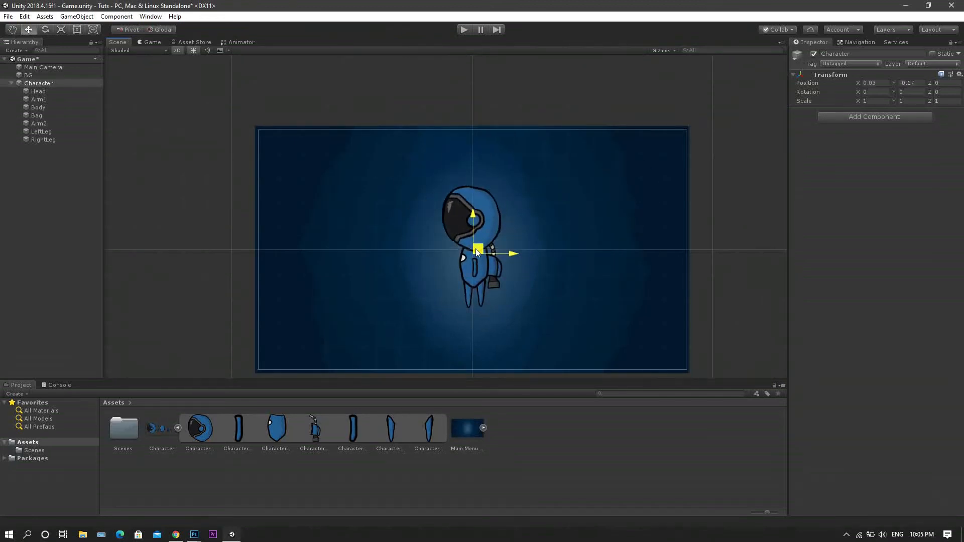
Try scaling the Character parent horizontally and vertically, and undo both scalings.
left_click(76, 29)
left_click(60, 29)
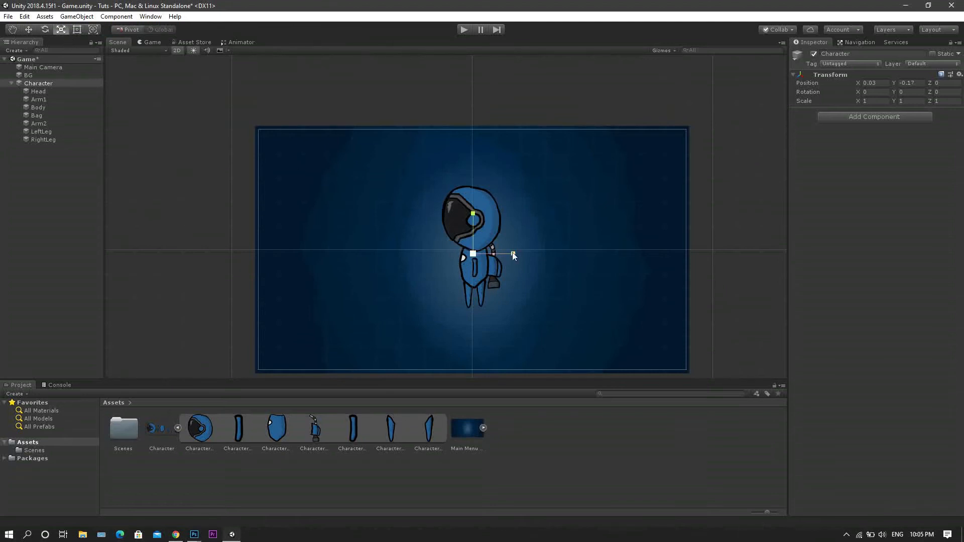
left_click_drag(511, 253, 500, 248)
mouse_move(472, 215)
left_mouse_down()
mouse_move(473, 187)
mouse_move(473, 222)
left_mouse_up()
key("ctrl+z")
key("ctrl+z")
Collapse the Character object's children and try rotating the whole character.
left_click(31, 84)
key("Left")
left_click(45, 29)
left_click_drag(508, 233, 498, 295)
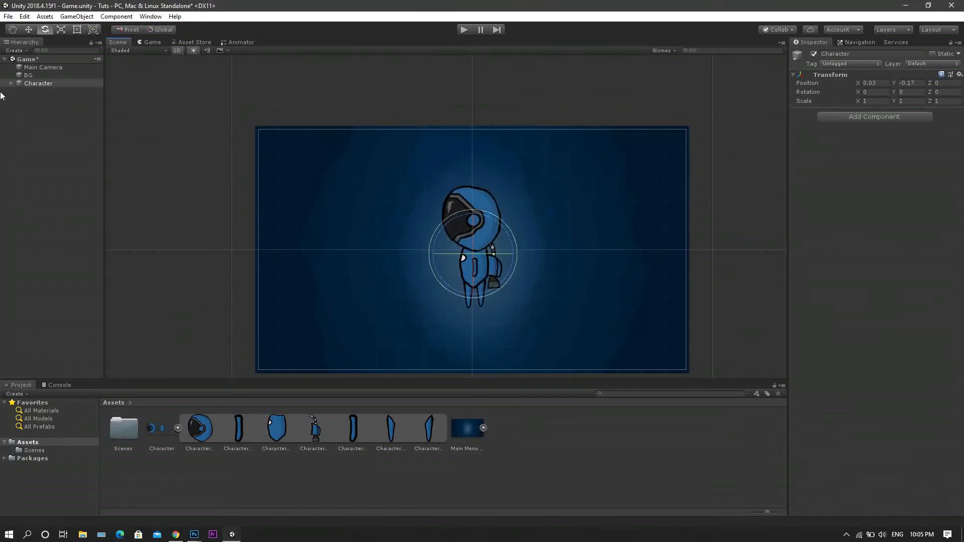
left_click(90, 196)
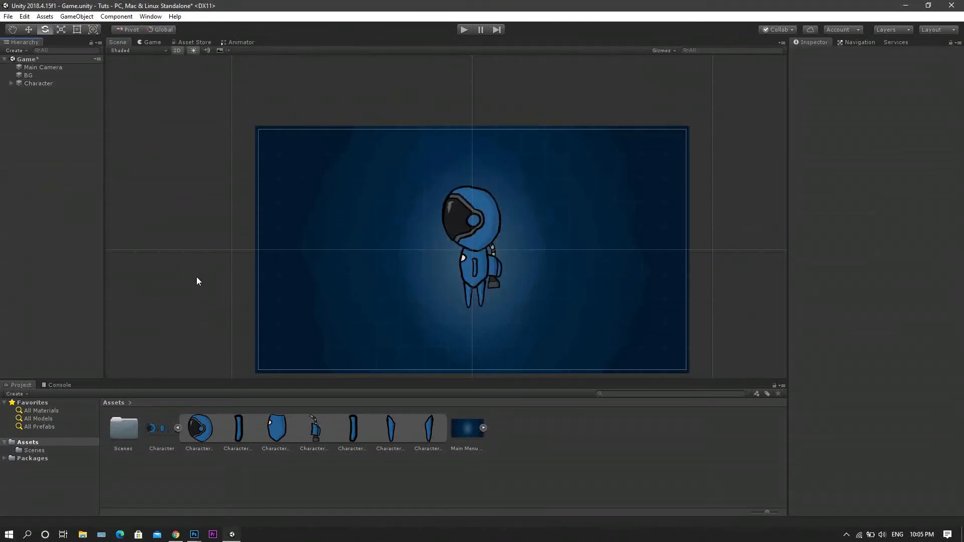
Collapse the sprite sheet's slices, open the Animation window and dock it beside the Console.
left_click(177, 428)
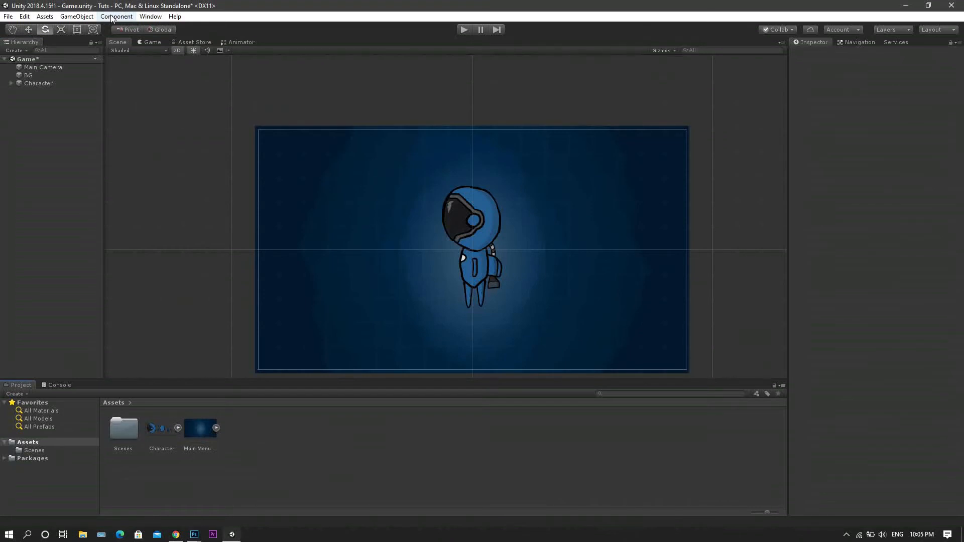
left_click(142, 17)
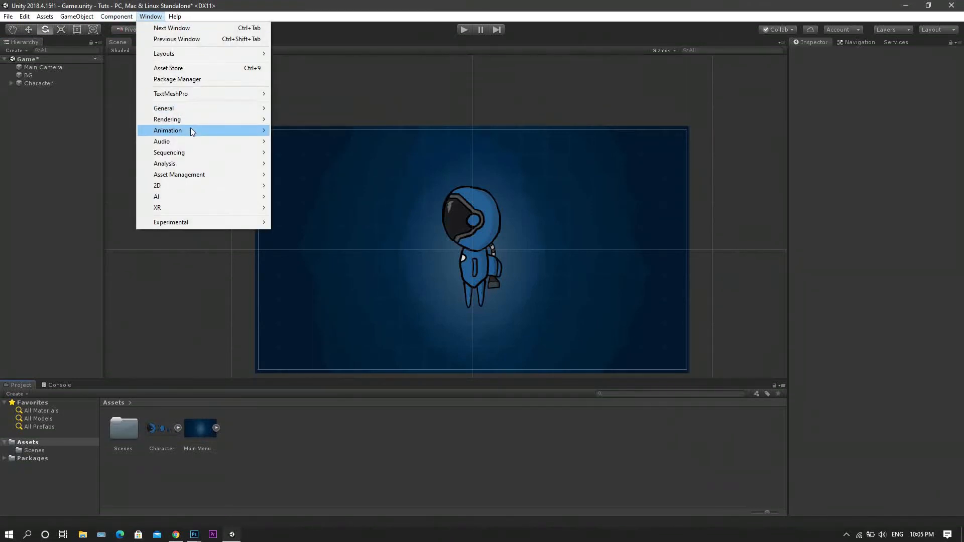
mouse_move(190, 129)
left_click(330, 134)
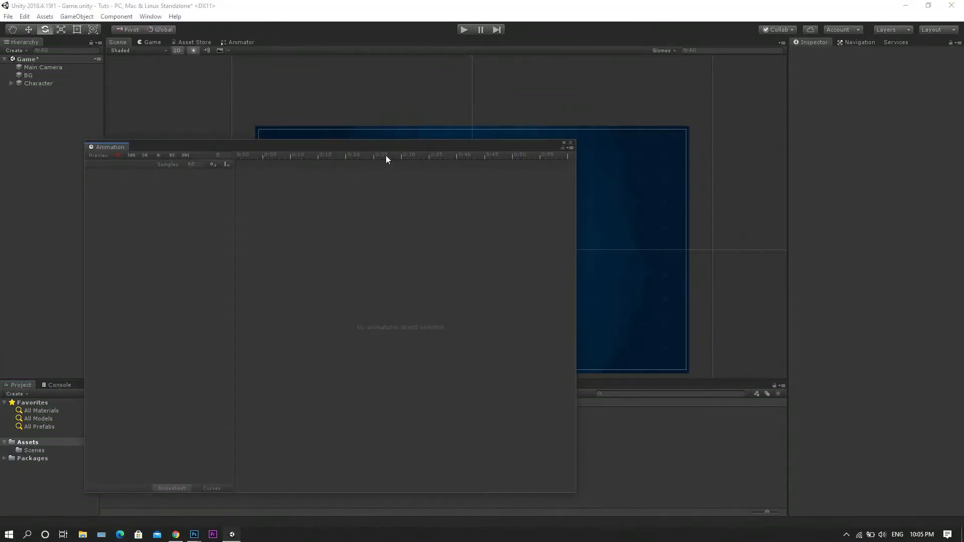
left_click_drag(385, 148, 92, 395)
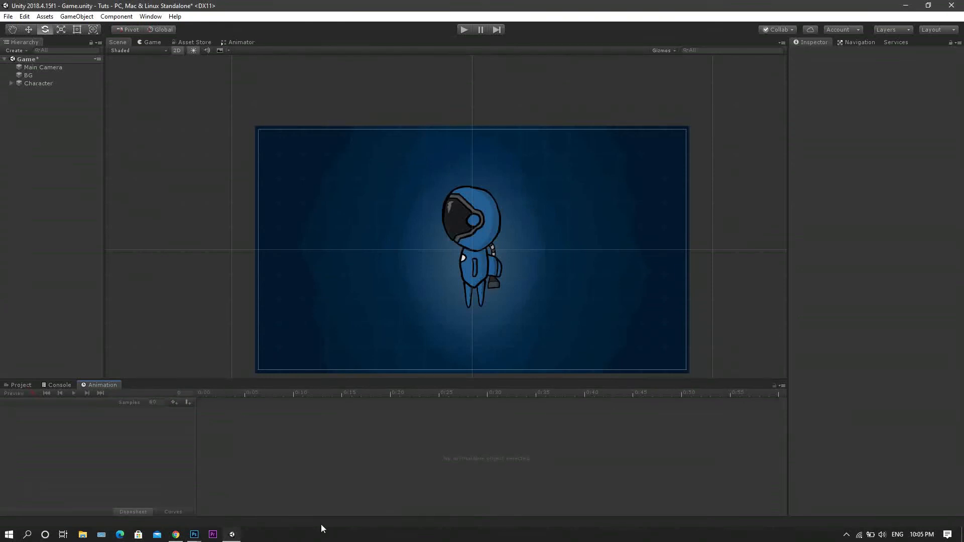
Start a new animation clip for the Character object and create and open an Animations folder inside Assets.
left_click(28, 84)
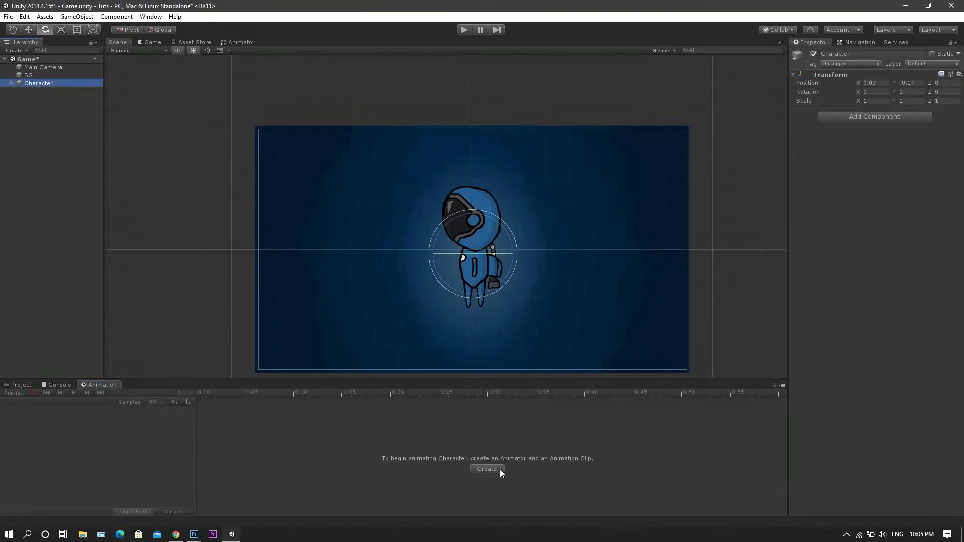
left_click(77, 29)
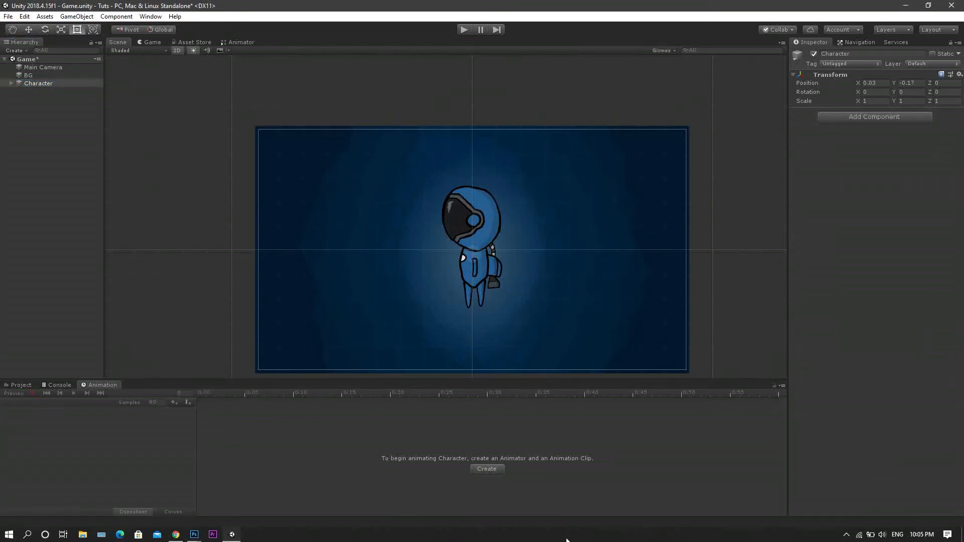
left_click(494, 469)
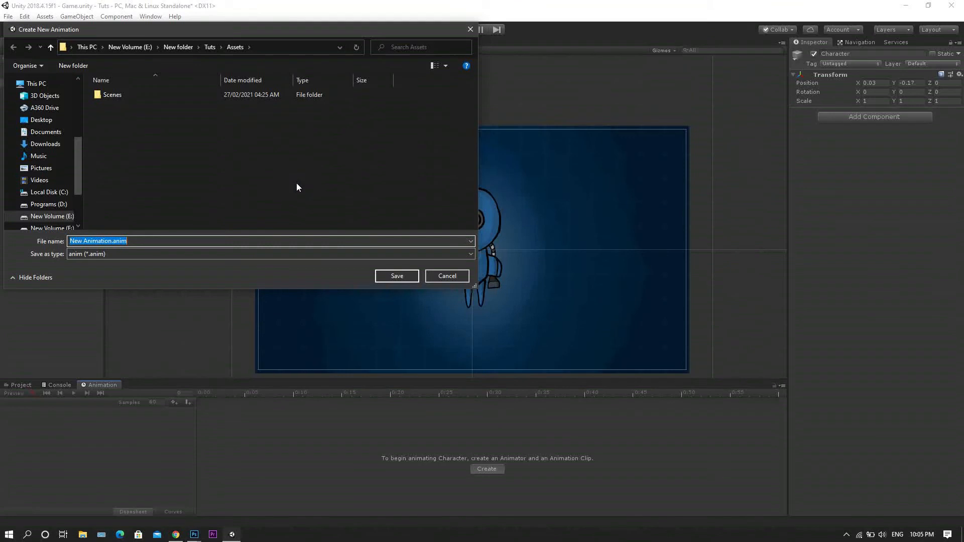
right_click(220, 159)
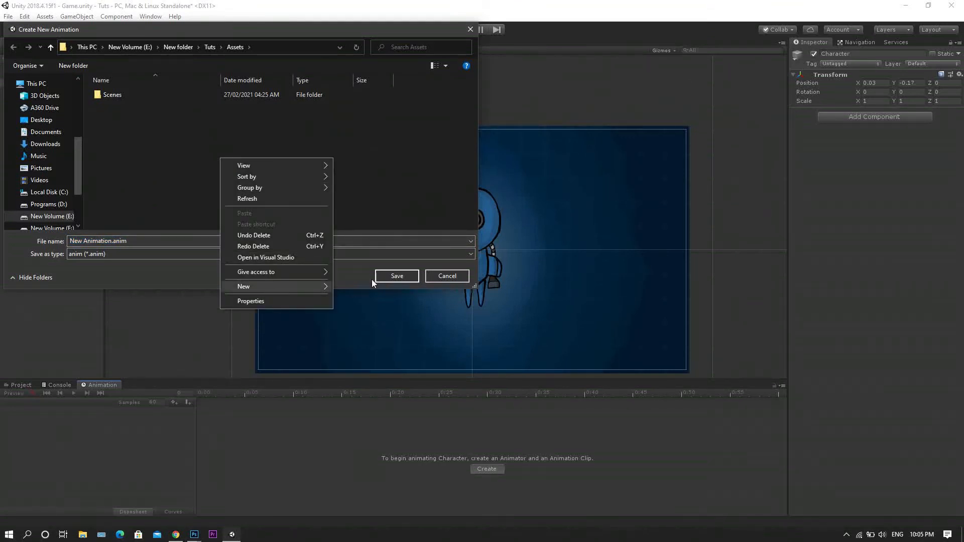
left_click(353, 283)
type("Animation")
key("Return")
key("Return")
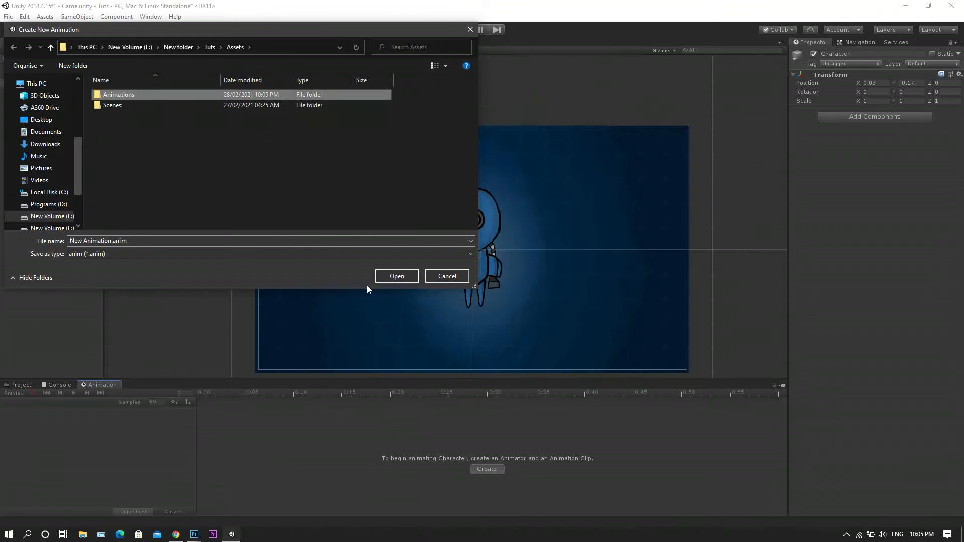
Create a MainCharacter folder inside Animations and open it.
right_click(137, 156)
left_click(271, 272)
type("Ma")
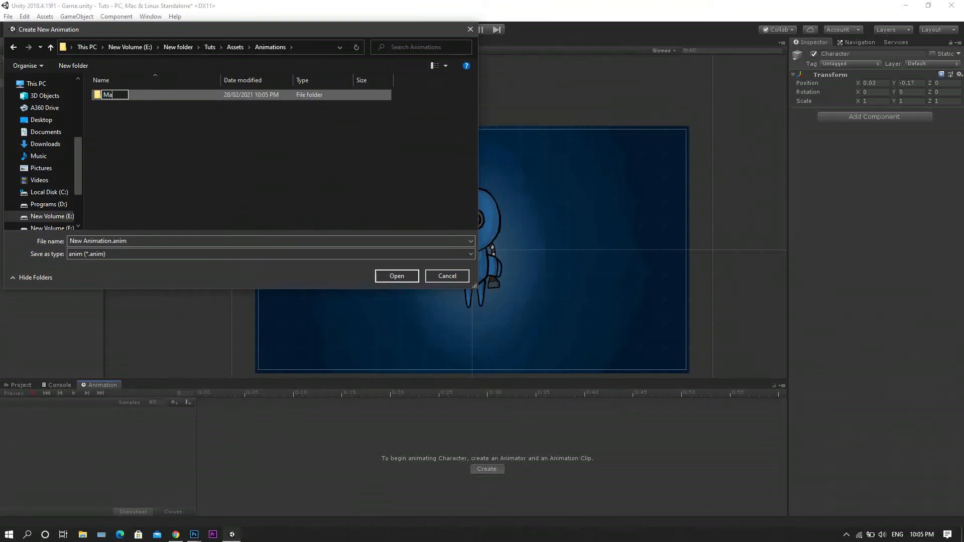
type("inCharecter")
key("Return")
key("Return")
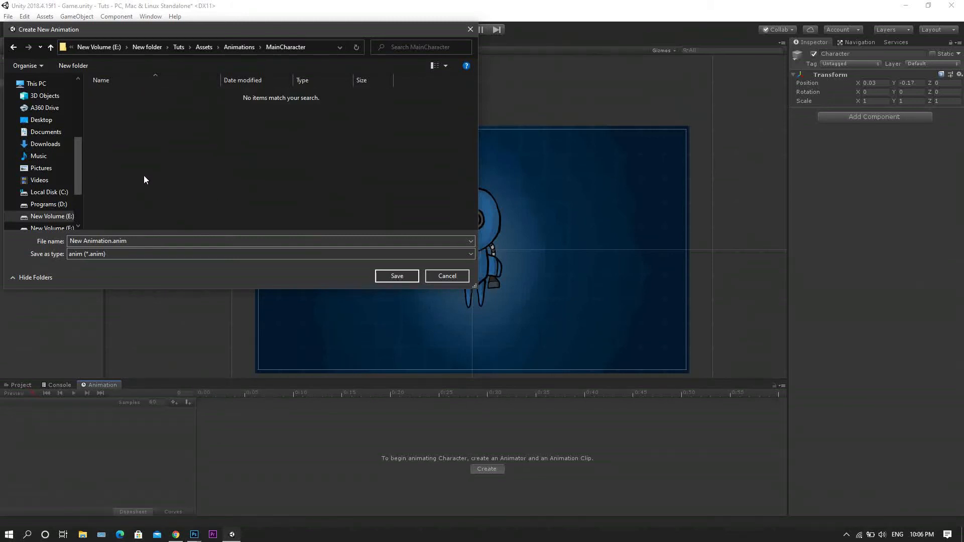
Name the new animation clip id and save it in the MainCharacter folder.
double_click(150, 239)
left_click(150, 240)
key("ctrl+a")
type("id")
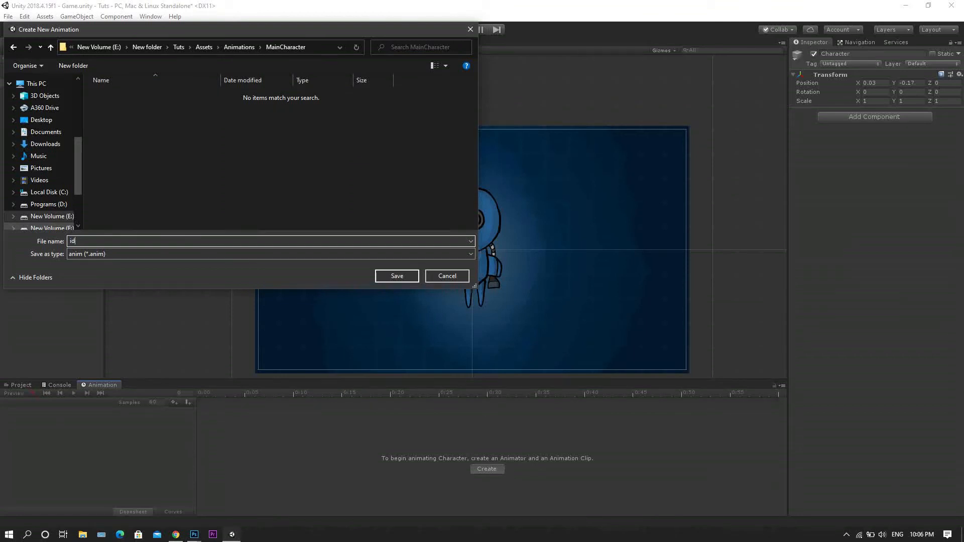
left_click(401, 277)
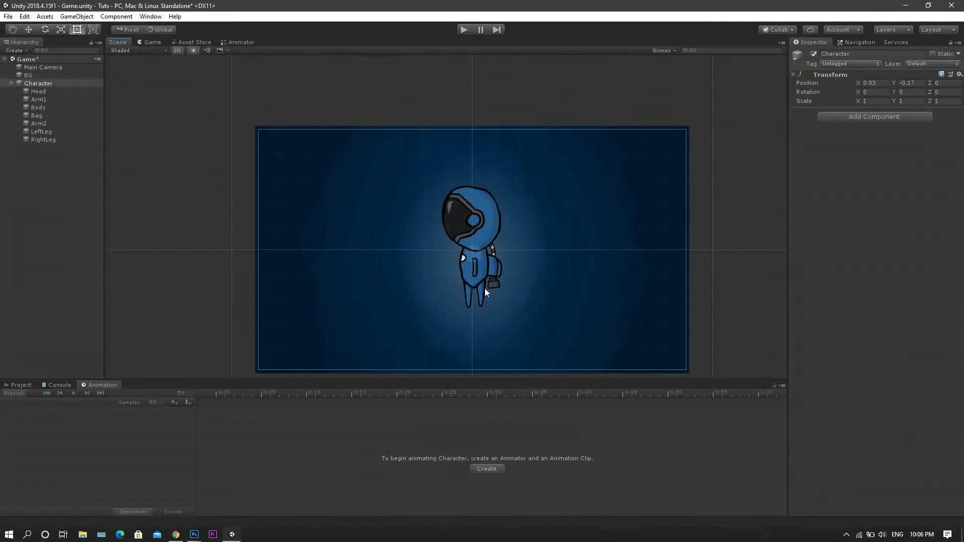
Try rotating Head to about 1.3° and Arm2 to about 26.5° around Z, and undo both rotations.
left_click(482, 221)
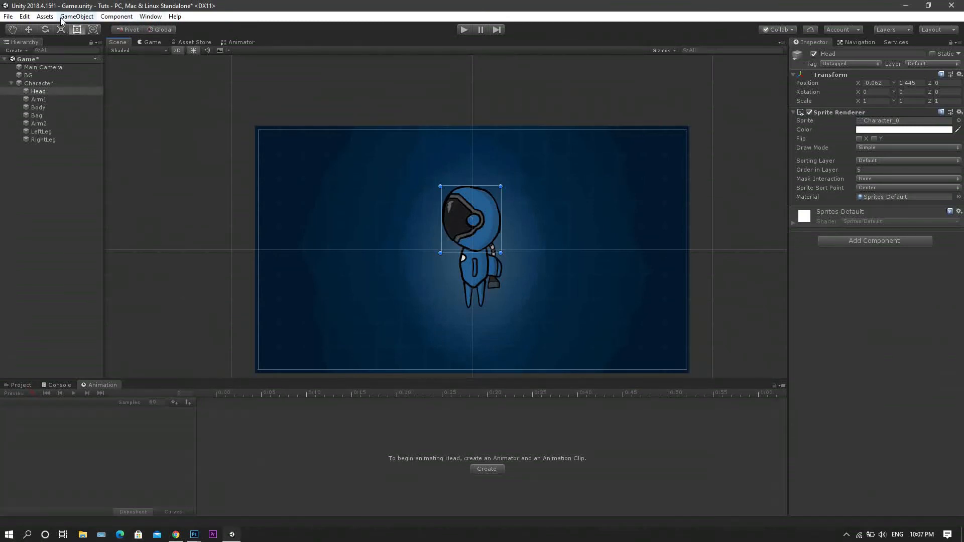
left_click(45, 29)
mouse_move(503, 200)
left_mouse_down()
mouse_move(518, 212)
mouse_move(516, 239)
mouse_move(217, 121)
mouse_move(374, 135)
mouse_move(571, 258)
mouse_move(480, 176)
mouse_move(516, 200)
mouse_move(507, 185)
mouse_move(508, 201)
left_mouse_up()
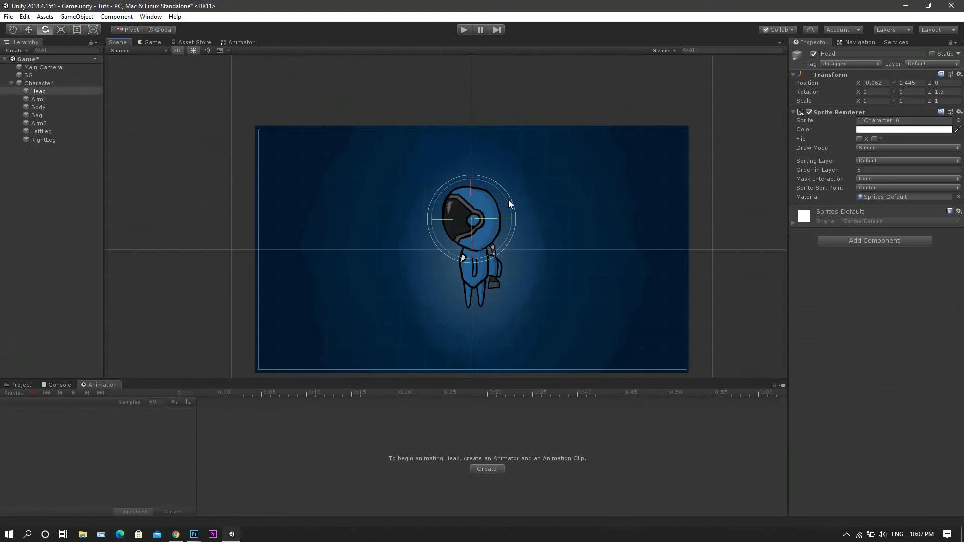
left_click(475, 273)
mouse_move(500, 245)
left_mouse_down()
mouse_move(537, 288)
mouse_move(492, 233)
left_mouse_up()
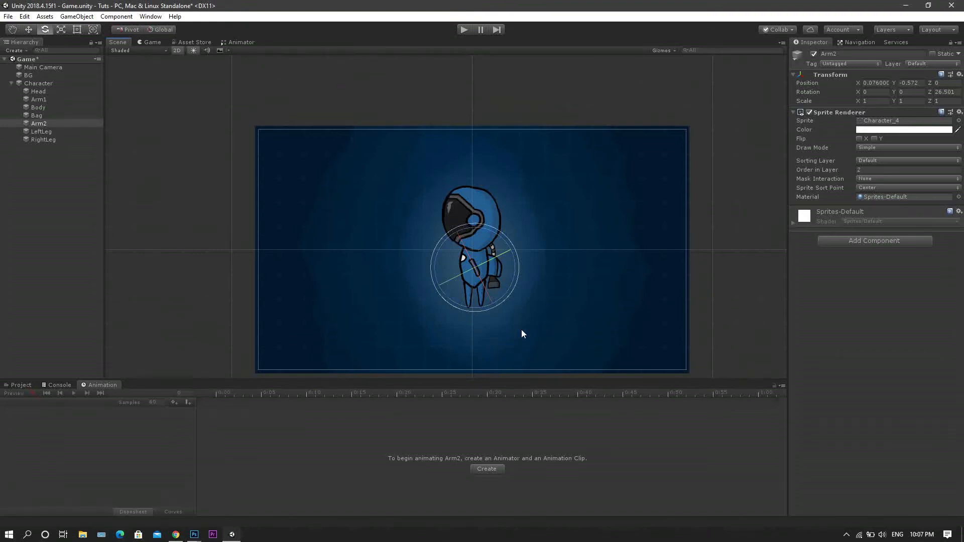
key("ctrl+z")
key("ctrl+z")
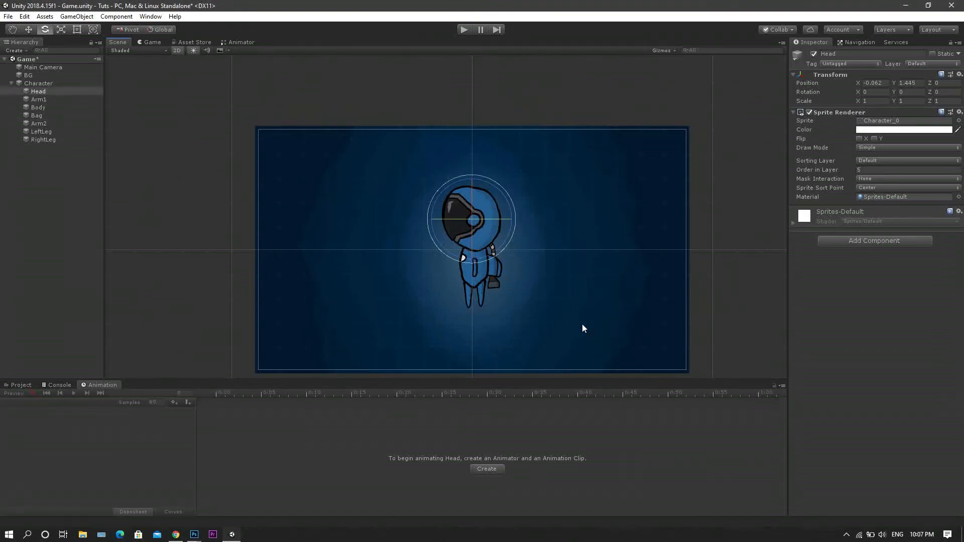
Open the Character sprite sheet in the Sprite Editor and move the head sprite's pivot down to its lower edge.
left_click(19, 385)
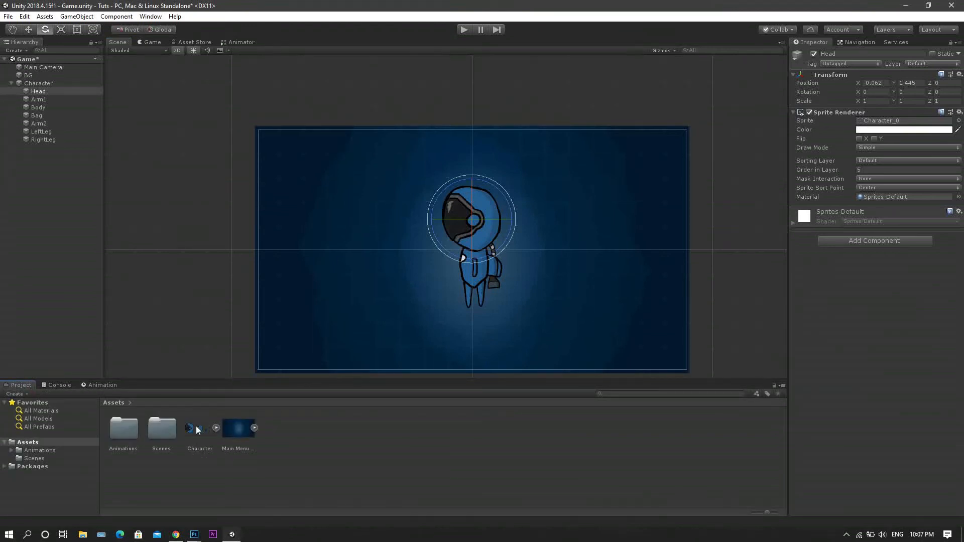
left_click(197, 429)
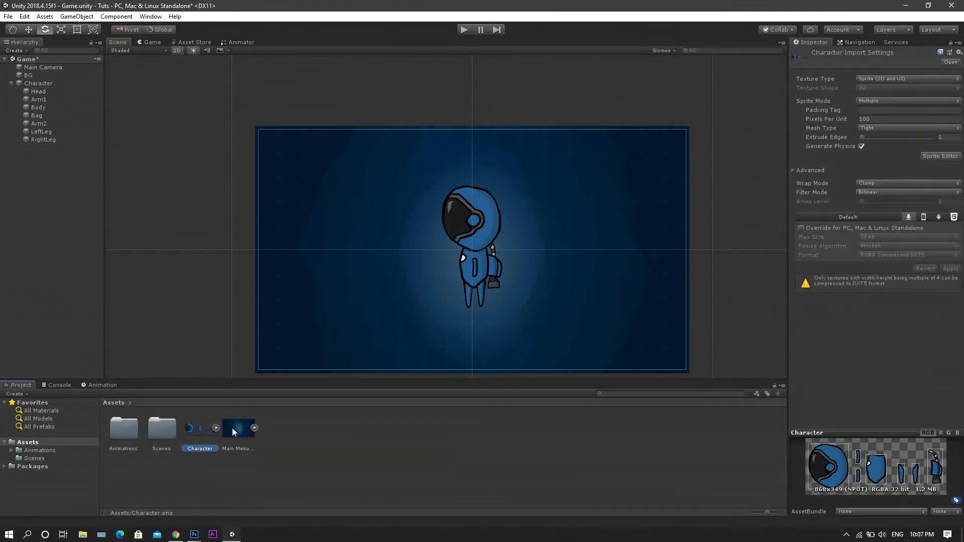
left_click(940, 157)
left_click_drag(772, 11, 549, 16)
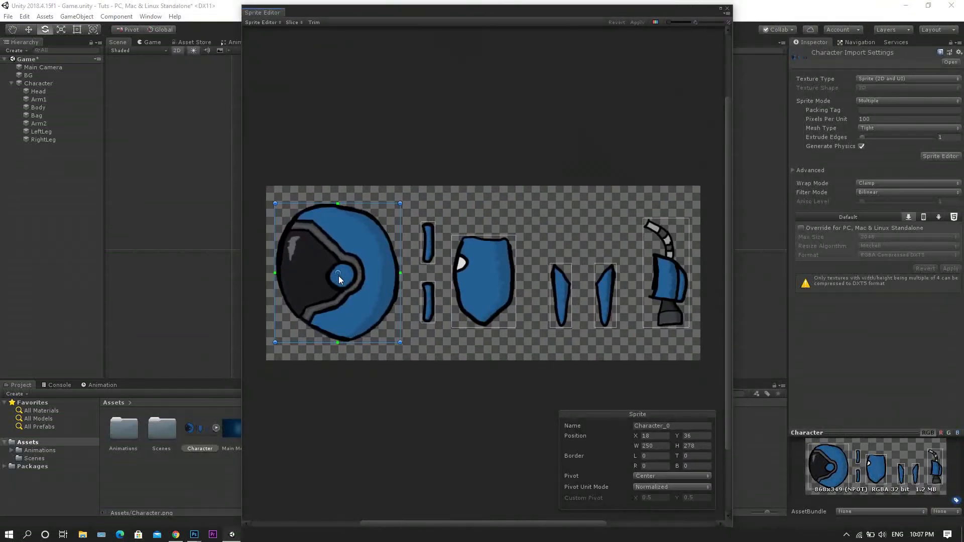
mouse_move(338, 275)
left_mouse_down()
mouse_move(343, 258)
mouse_move(345, 273)
left_mouse_up()
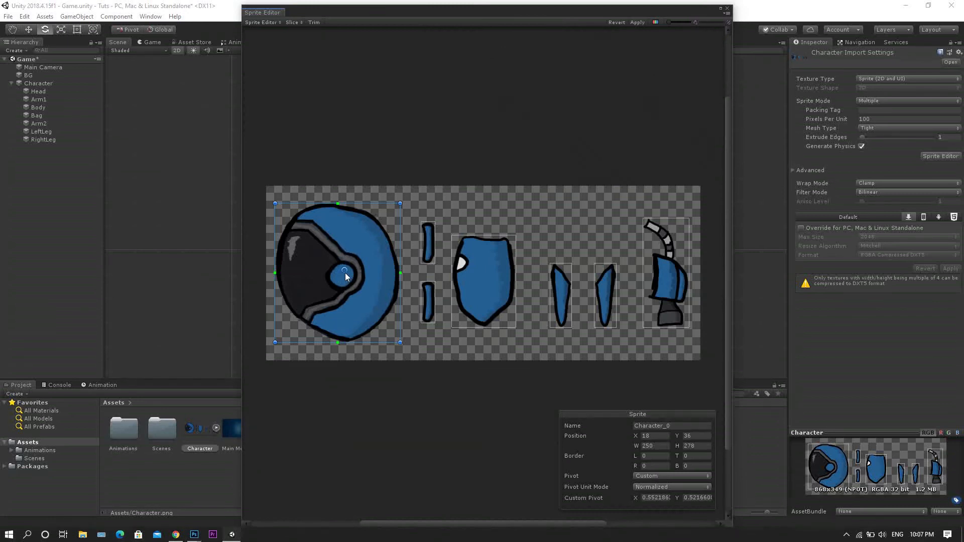
left_click_drag(342, 272, 349, 336)
left_click_drag(351, 332, 349, 333)
Move the body sprite's pivot toward its lower end and both arm sprites' pivots to their upper ends.
left_click(483, 270)
left_click_drag(482, 282, 429, 287)
left_click(428, 311)
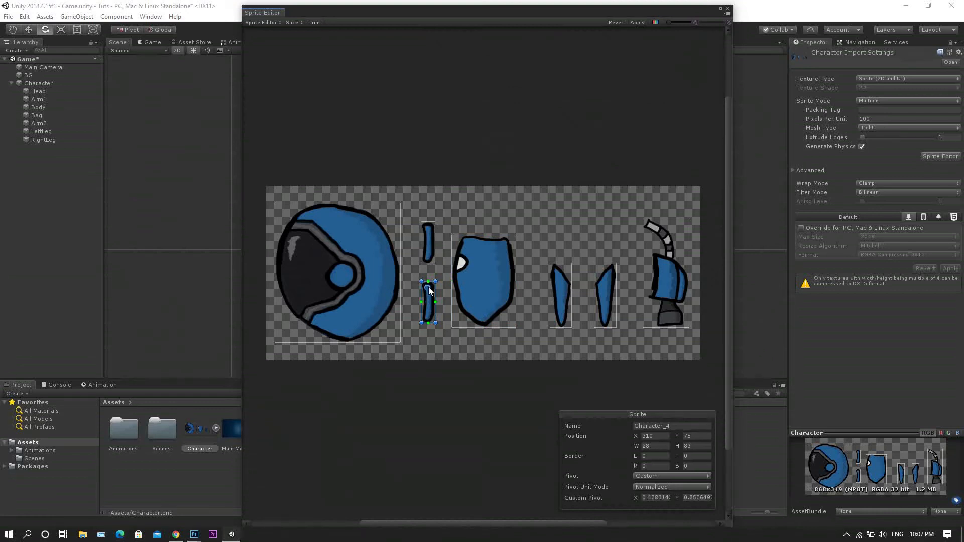
left_click(427, 239)
left_click_drag(427, 240, 428, 230)
Move both leg sprites' pivots toward their upper ends, apply the pivot changes and close the Sprite Editor.
left_click(607, 324)
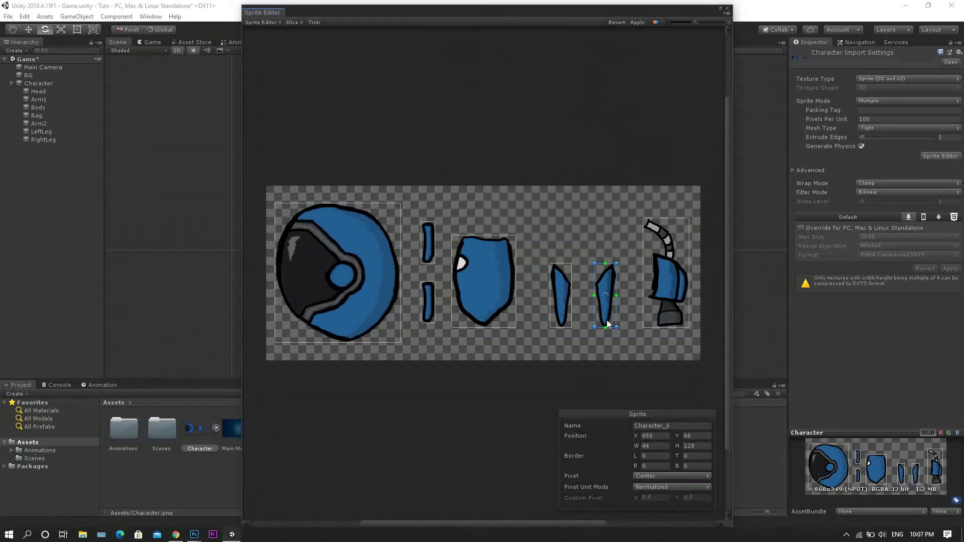
mouse_move(607, 294)
left_mouse_down()
mouse_move(606, 275)
mouse_move(606, 283)
left_mouse_up()
left_click(558, 310)
left_click_drag(563, 296, 561, 281)
left_click(671, 293)
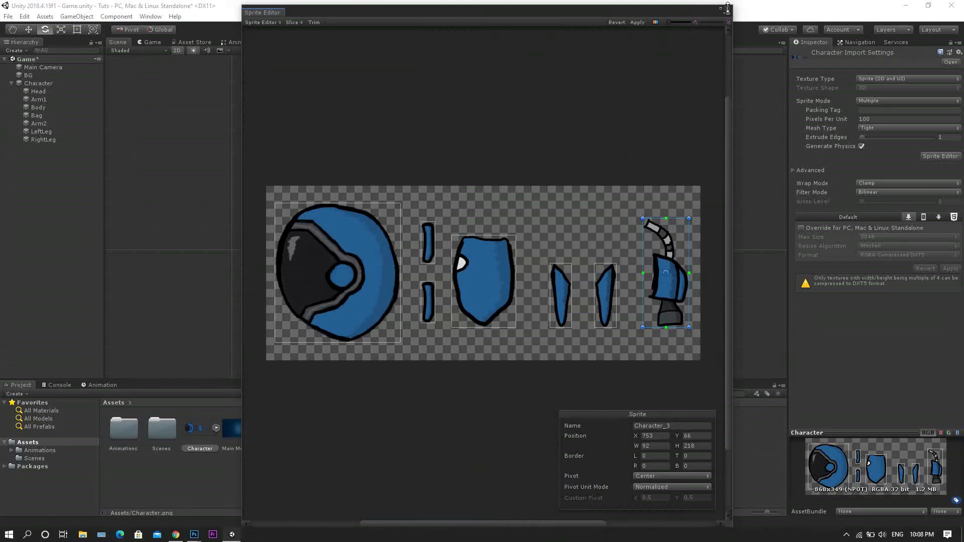
left_click_drag(727, 6, 722, 69)
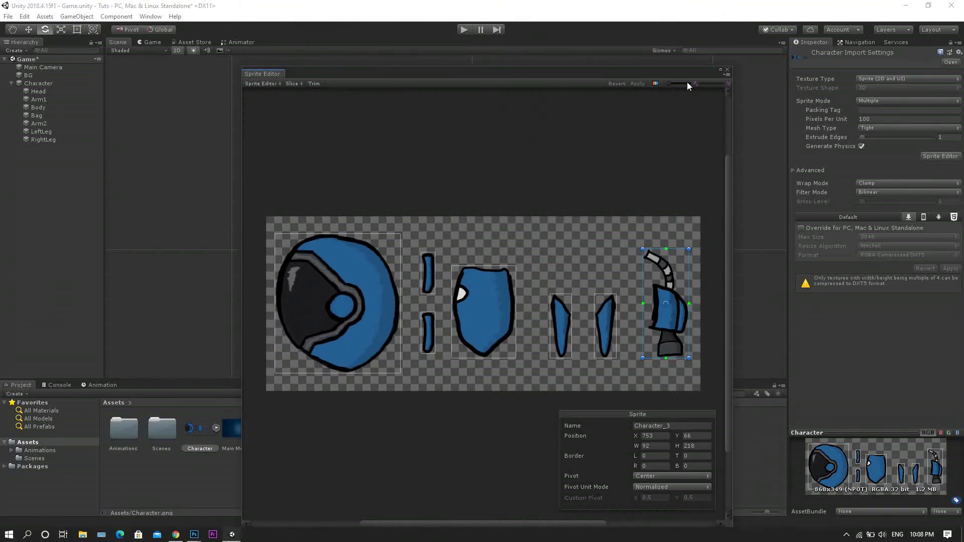
left_click(726, 72)
Reposition Head down onto the top of the astronaut's body in the scene.
left_click(485, 217)
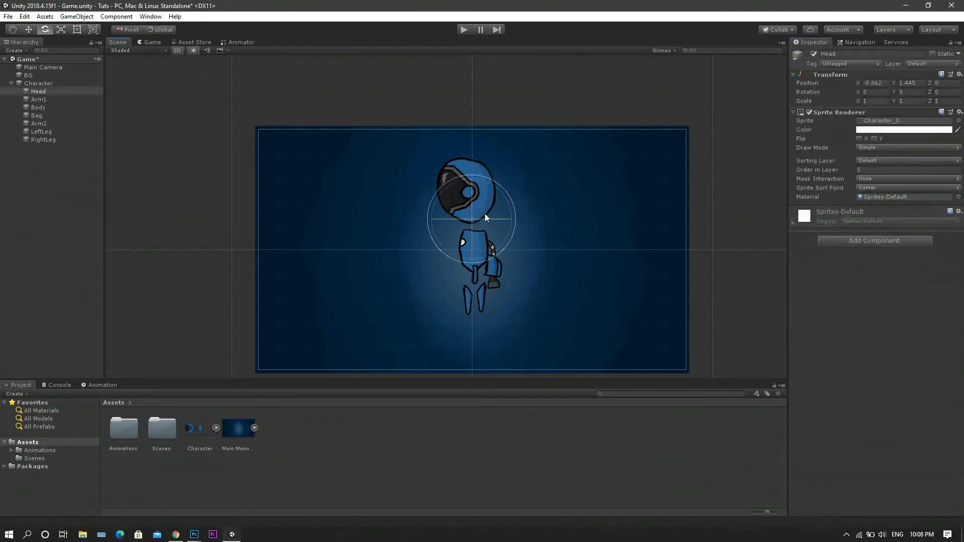
left_click(77, 30)
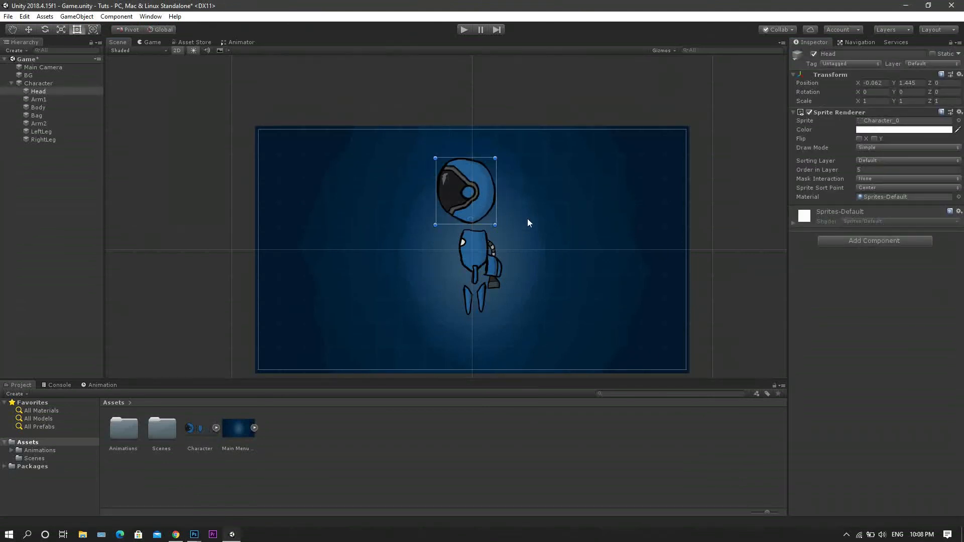
scroll(527, 219, "up", 5)
left_click_drag(439, 166, 446, 190)
Move Arm1 and Arm2 up together onto the middle of the body.
left_click(447, 321)
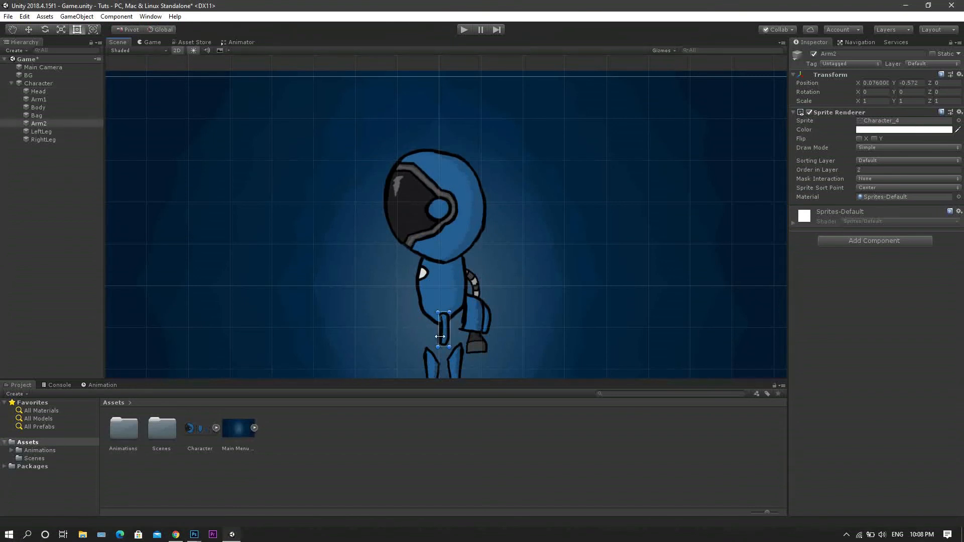
left_click(59, 101, "ctrl")
left_click(29, 29)
left_click_drag(444, 278, 440, 245)
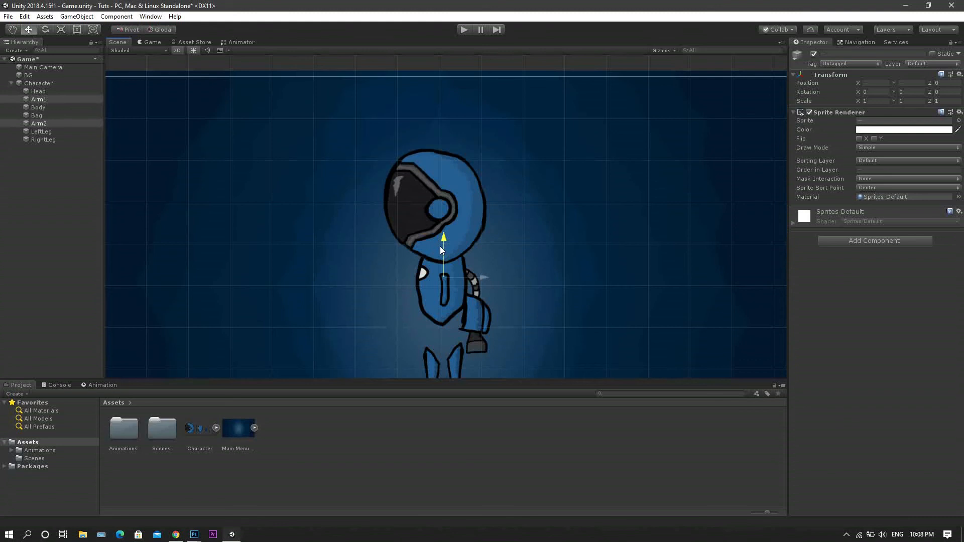
Raise the bag behind the body and move RightLeg and LeftLeg up to the body's lower edge.
left_click(469, 327)
left_click_drag(472, 277, 472, 249)
left_click(452, 366)
left_click_drag(458, 330, 456, 288)
left_click(432, 370)
left_click_drag(429, 321, 430, 276)
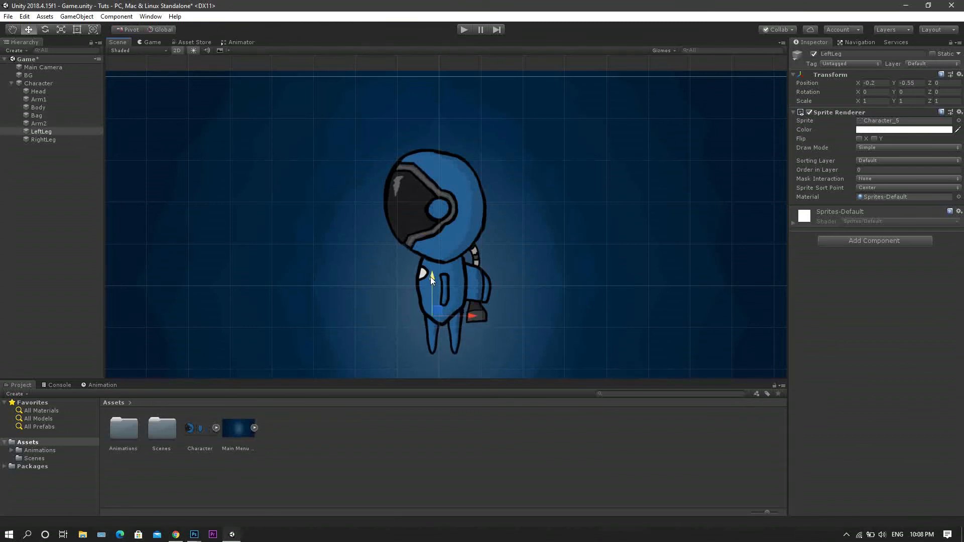
Raise Arm1 and Arm2 together slightly closer to the shoulder.
left_click(61, 123)
left_click(58, 100, "ctrl")
left_click_drag(443, 237, 443, 231)
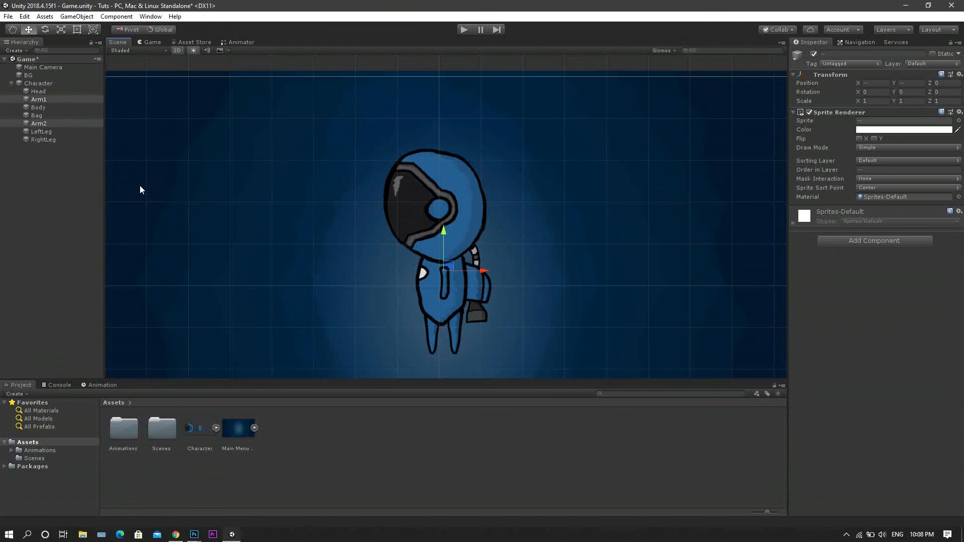
Move all parts from Head to RightLeg down together until Head is at Y 0.23 under the Character parent.
left_click(39, 91)
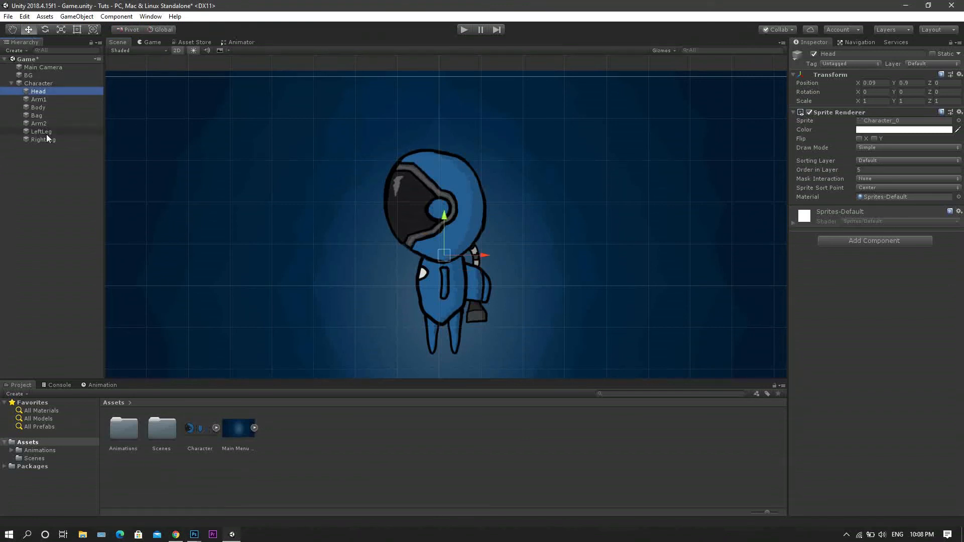
left_click(44, 139, "shift")
scroll(411, 282, "down", 4)
left_click_drag(428, 235, 429, 253)
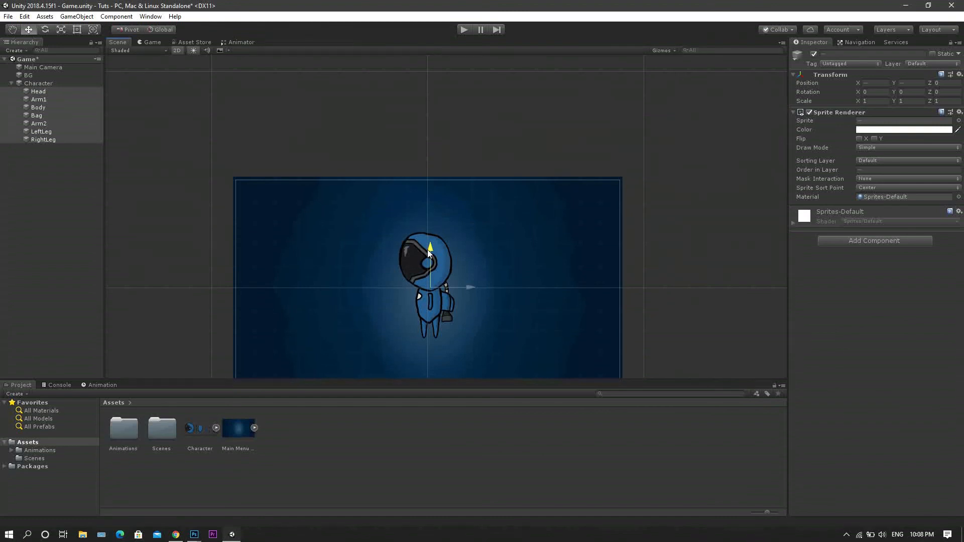
Turn on keyframe recording for the idle clip with Head selected.
left_click(70, 84)
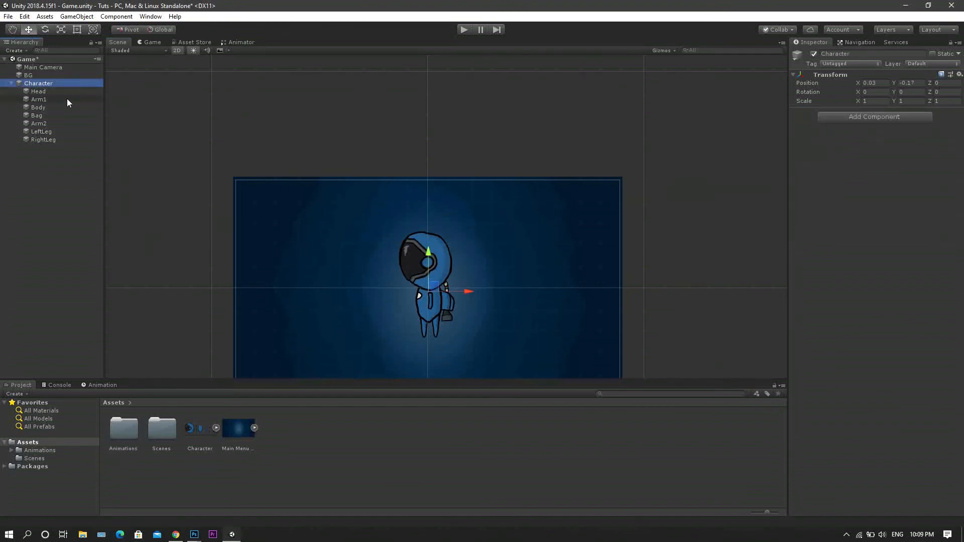
left_click(65, 92)
left_click(61, 83)
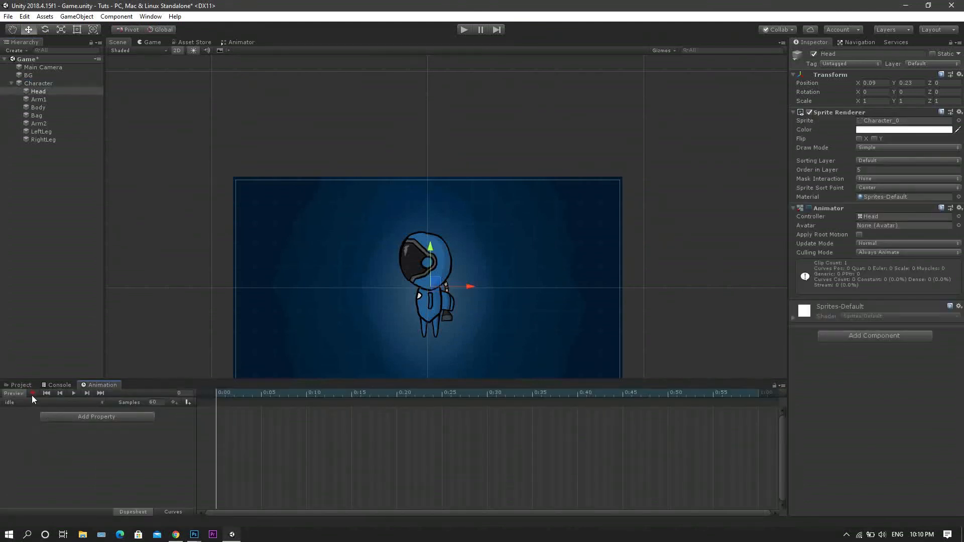
left_click(32, 393)
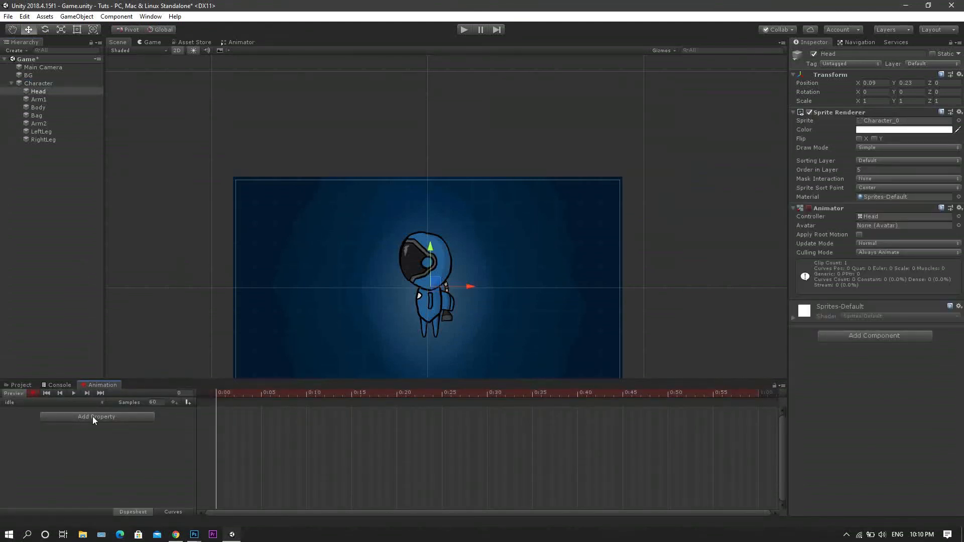
Try keyframing Head at Y 0.09 on frame 0 and at Y -0.1 on frame 10, undoing both.
left_click(44, 91)
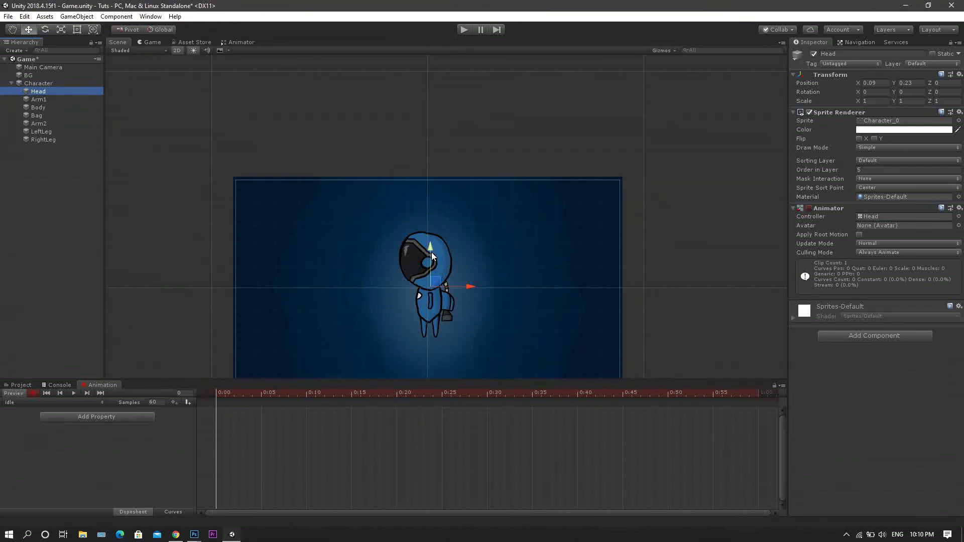
left_click_drag(431, 251, 431, 255)
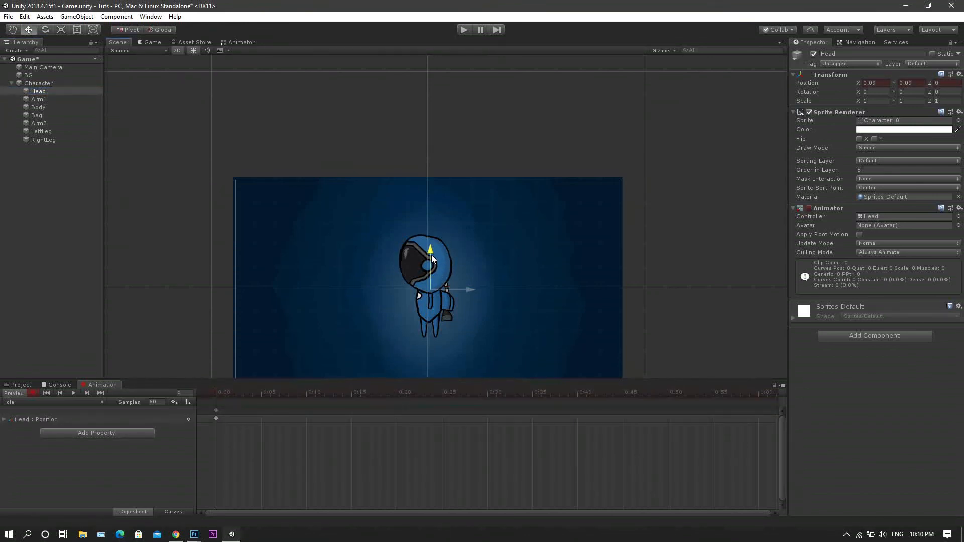
key("ctrl+z")
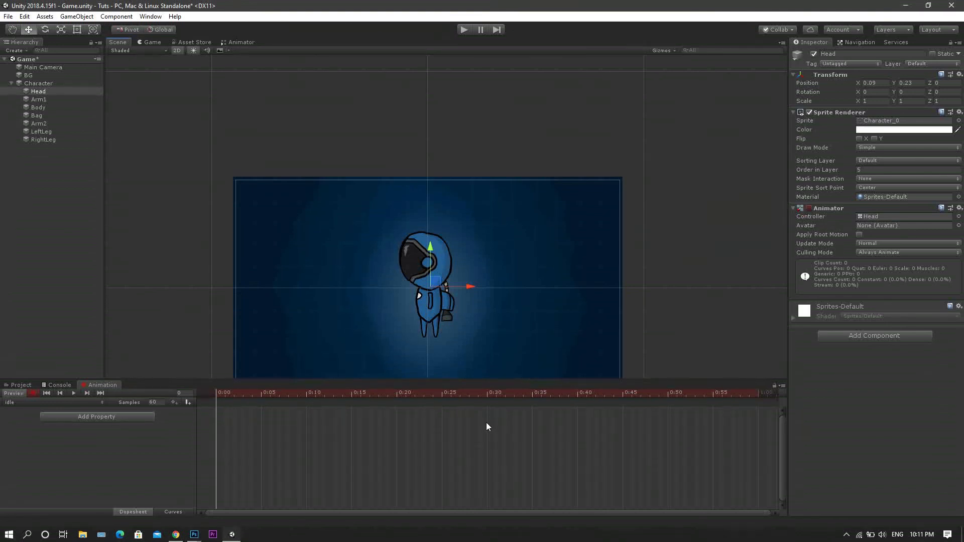
left_click(308, 396)
left_click_drag(429, 247, 430, 256)
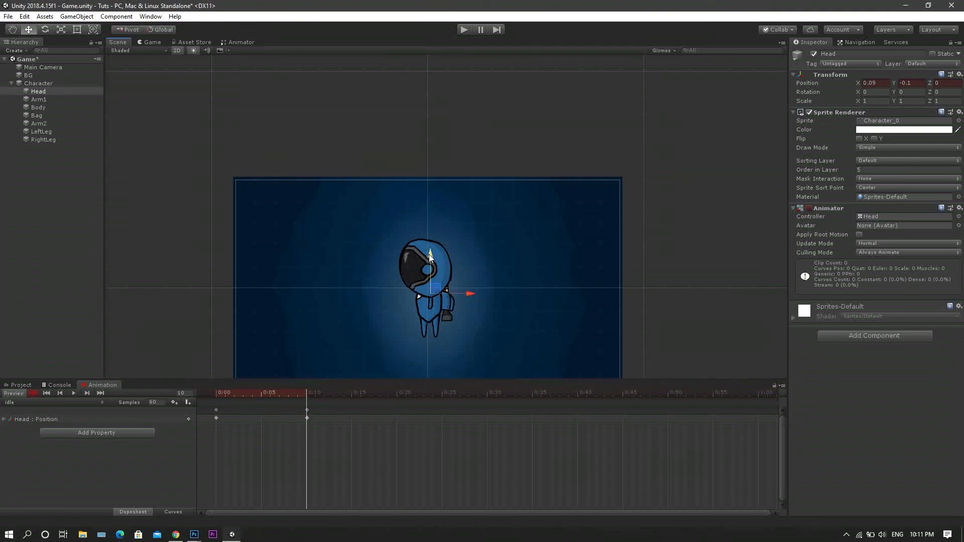
key("ctrl+z")
left_click(221, 396)
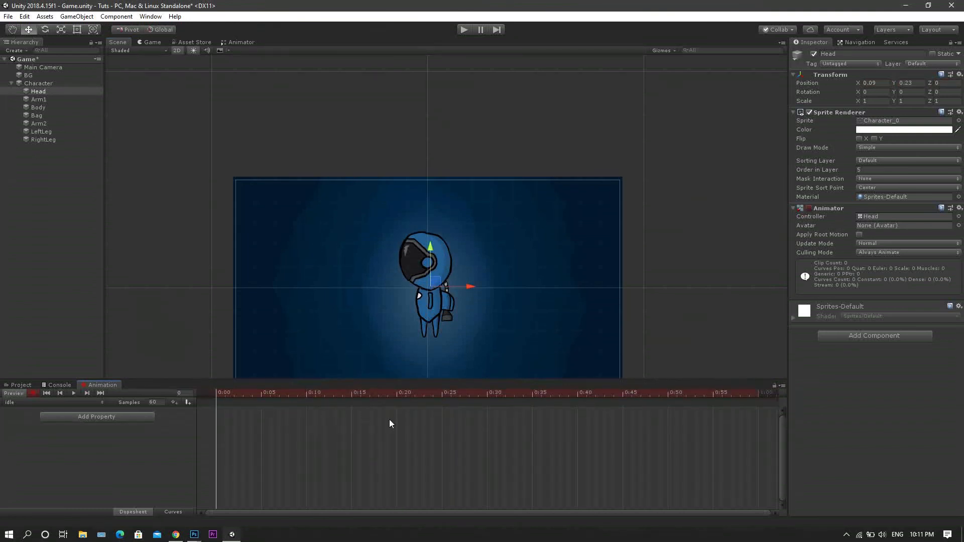
Keyframe Head lowered to Y -0.38 on frame 15 and paste a copy of its first keyframe on frame 30.
left_click(353, 395)
left_click_drag(429, 251, 430, 264)
left_click(486, 394)
left_click(216, 410)
right_click(216, 410)
left_click(238, 354)
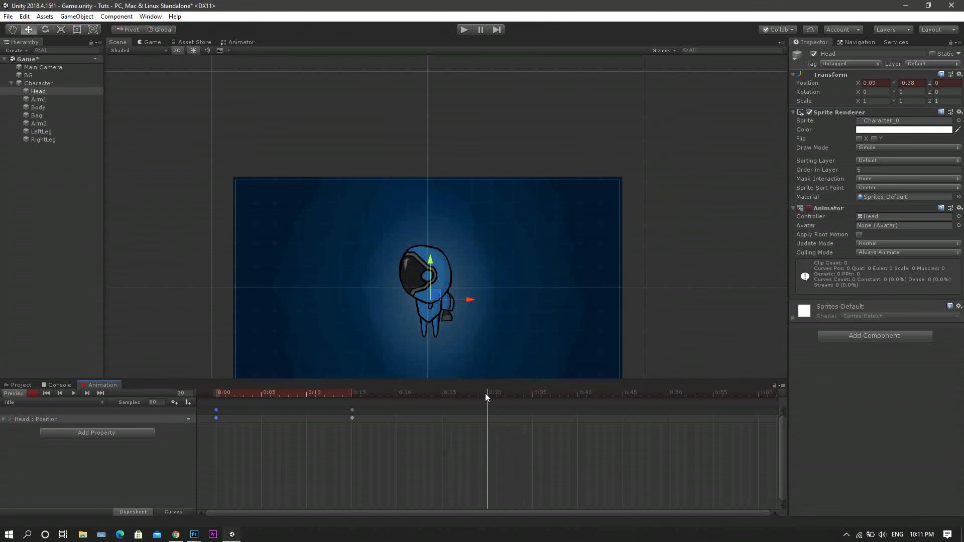
key("ctrl+v")
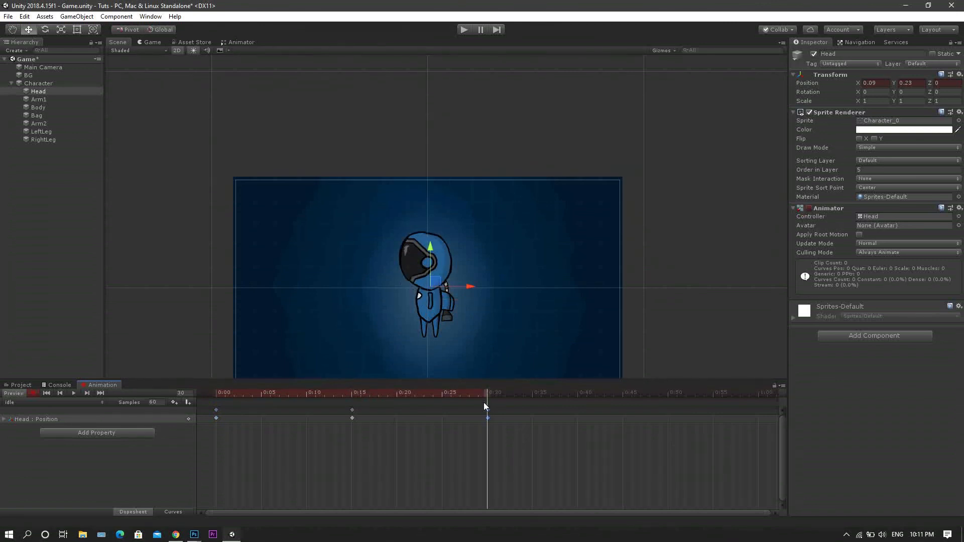
left_click_drag(486, 395, 357, 394)
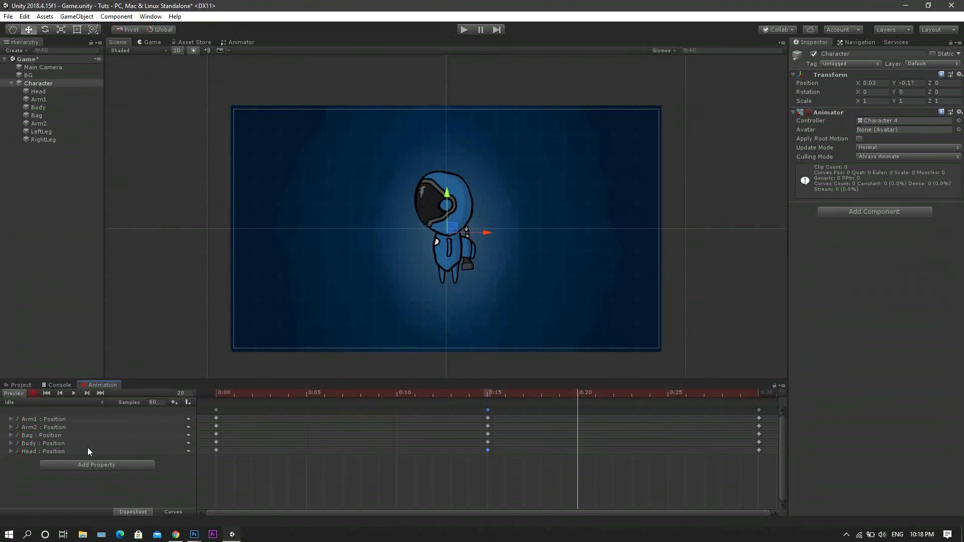
Check the Y position values of Arm1 and Arm2 on the idle clip's first and middle keyframes.
left_click(11, 451)
left_click(151, 466)
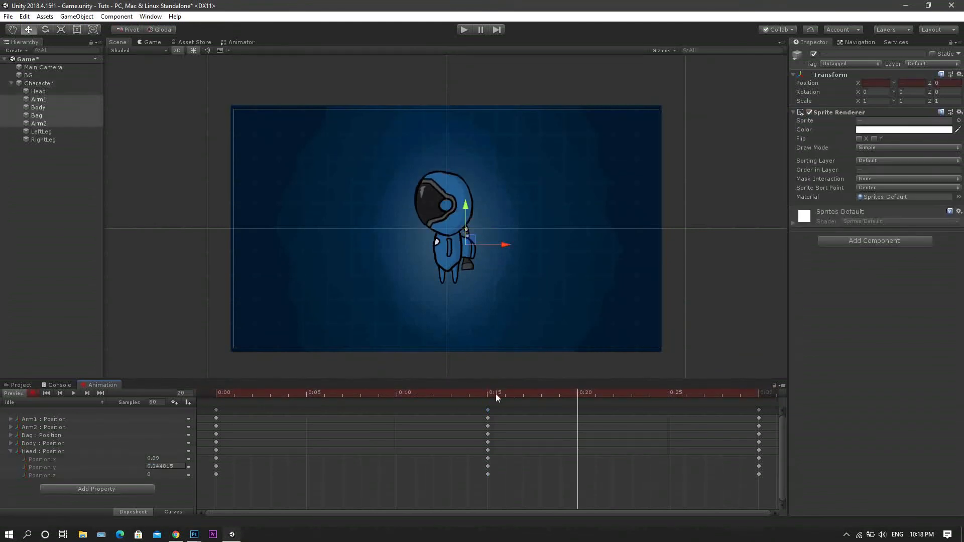
left_click(495, 394)
left_click_drag(144, 465, 141, 466)
left_click_drag(376, 395, 106, 362)
left_click(11, 451)
left_click(10, 419)
left_click(10, 451)
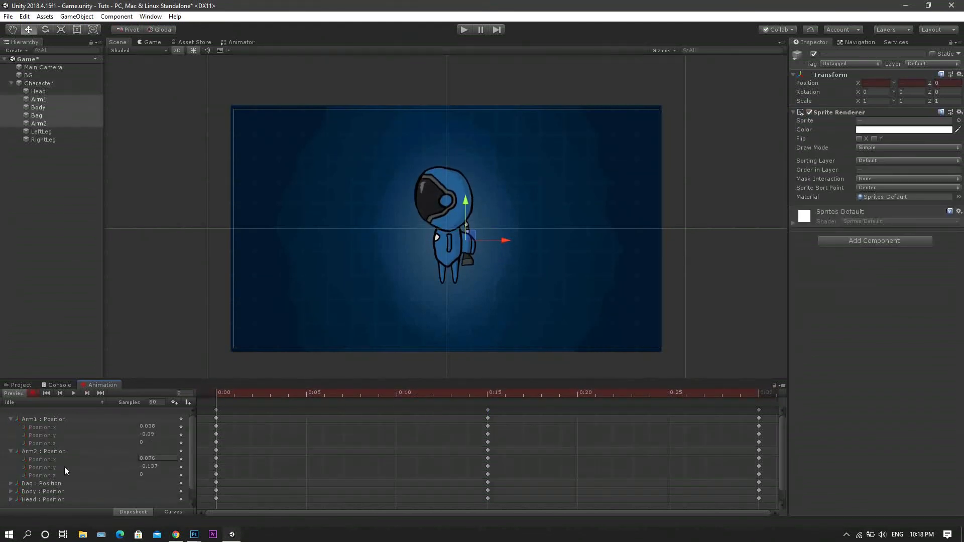
Try adjusting the arms' Y position values on the first frame and undo the change.
left_click(64, 467)
left_click(116, 436, "ctrl")
left_click_drag(134, 466, 131, 434)
key("ctrl+z")
Collapse the arm position properties, stop recording and play the idle clip preview.
left_click(488, 394)
left_click(11, 419)
left_click(10, 427)
left_click(33, 393)
left_click(73, 393)
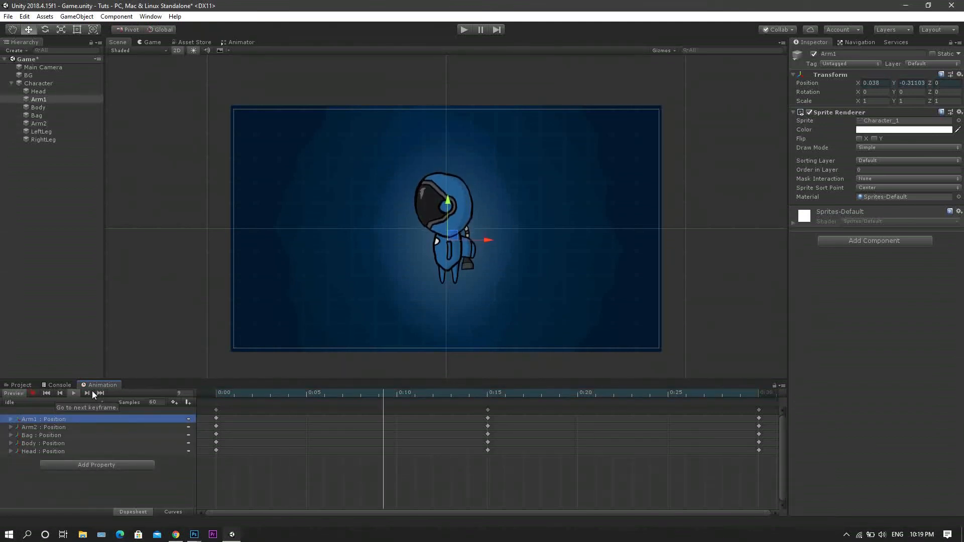
Slow the idle clip by moving its last keyframes to frame 40 and its middle keyframes to frame 20.
scroll(561, 394, "down", 15)
left_click(561, 393)
left_click(560, 410)
left_click_drag(388, 410, 445, 411)
Preview the retimed idle clip and run the scene to watch the character's animation in the game.
left_click(74, 393)
left_click(33, 394)
left_click(80, 484)
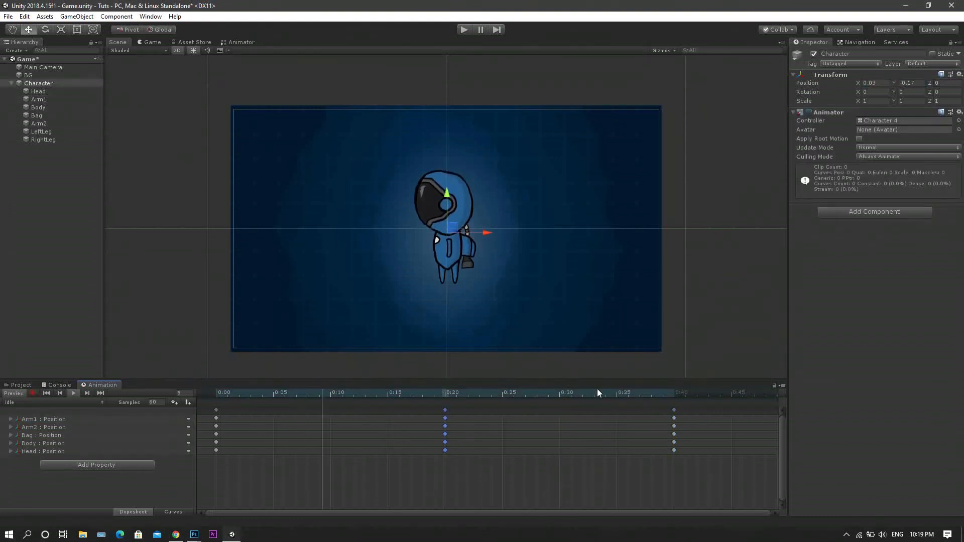
left_click(464, 30)
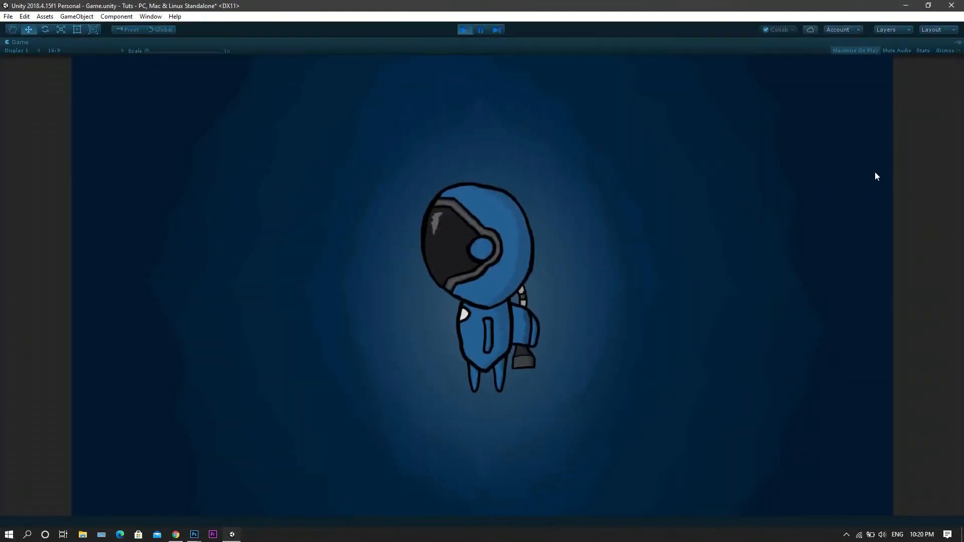